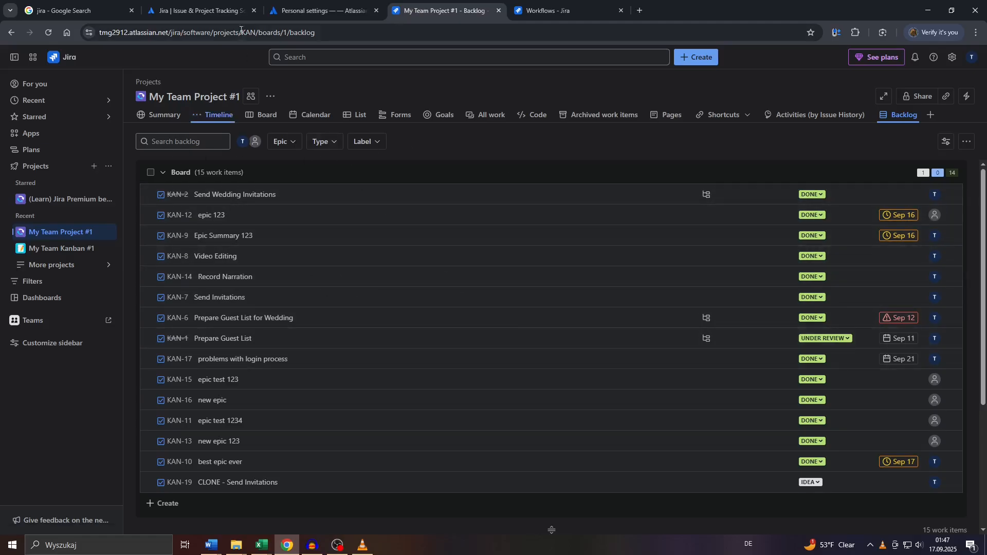
# Look over the Jira search results, the Jira product page and the list of available Jira sites in Atlassian Home.
pyautogui.click(78, 6)
pyautogui.scroll(-3, 96, 269)
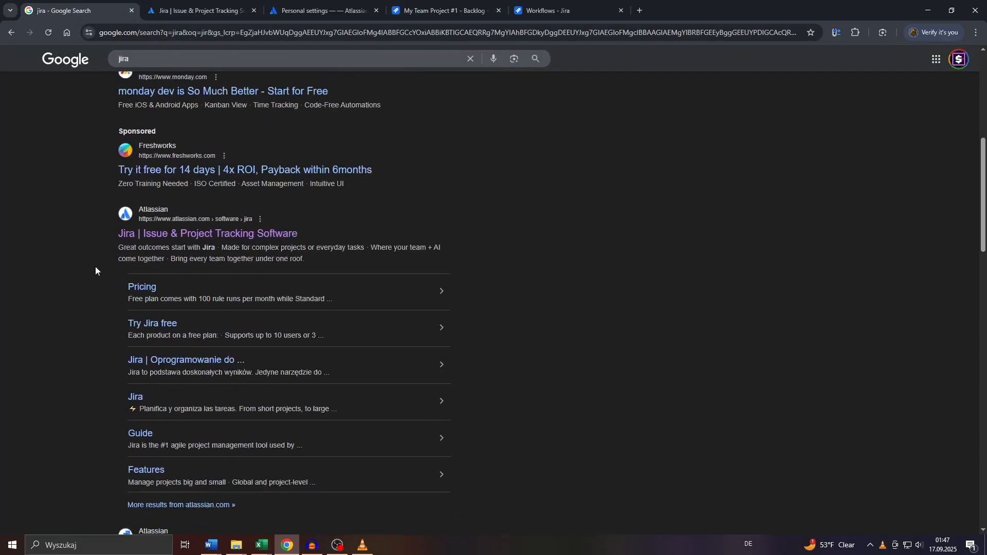
pyautogui.click(198, 11)
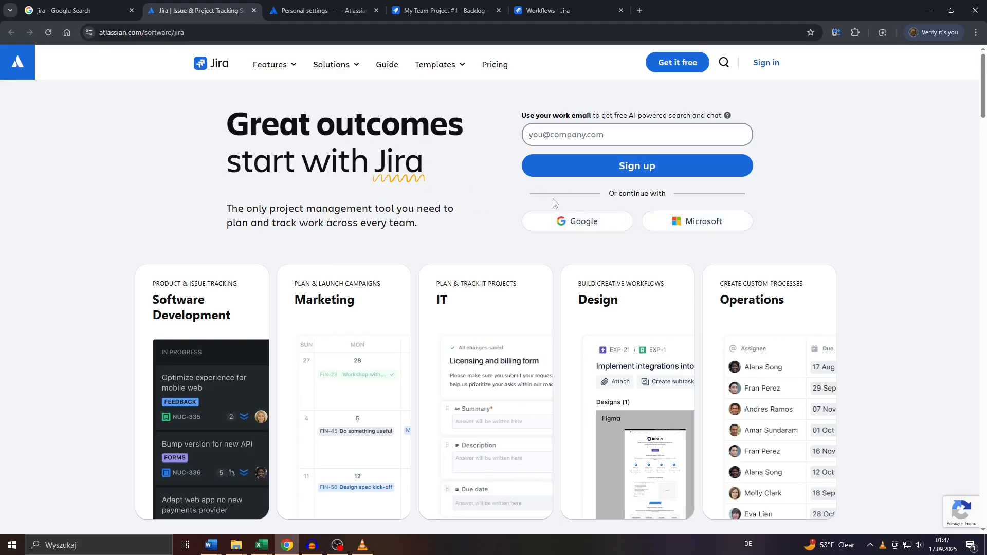
pyautogui.click(306, 6)
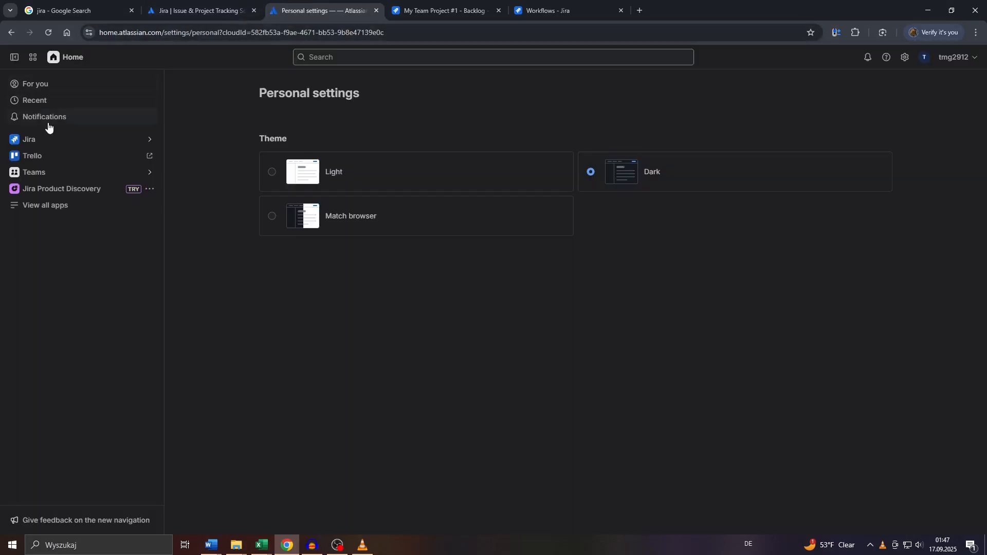
pyautogui.click(26, 141)
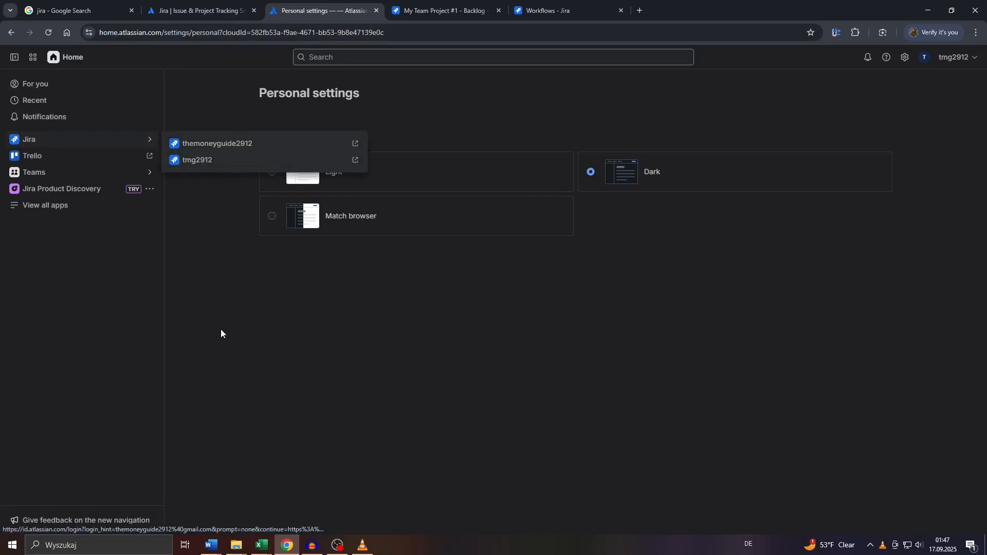
# Switch to the My Team Project #1 backlog, collapse the project list and review the board and backlog work items.
pyautogui.click(434, 5)
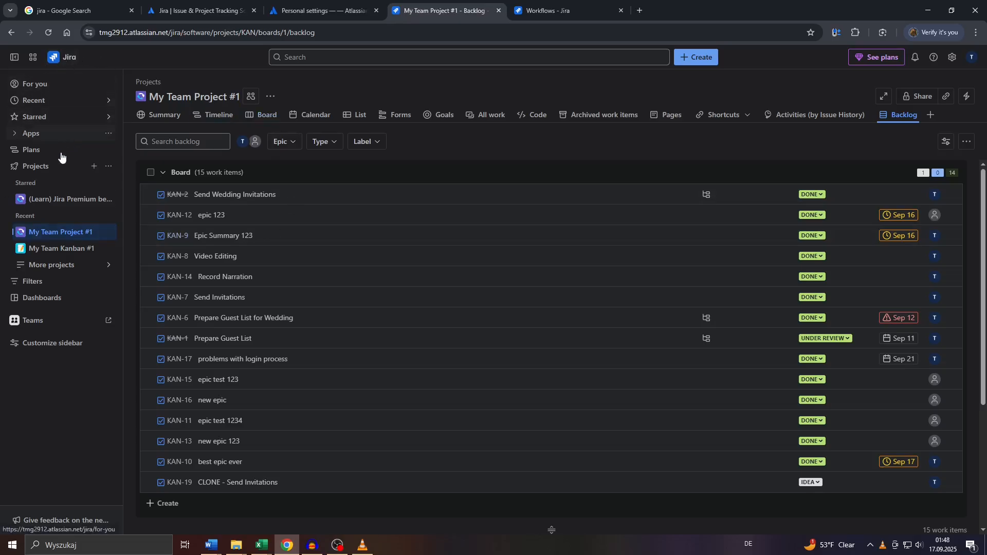
pyautogui.click(16, 169)
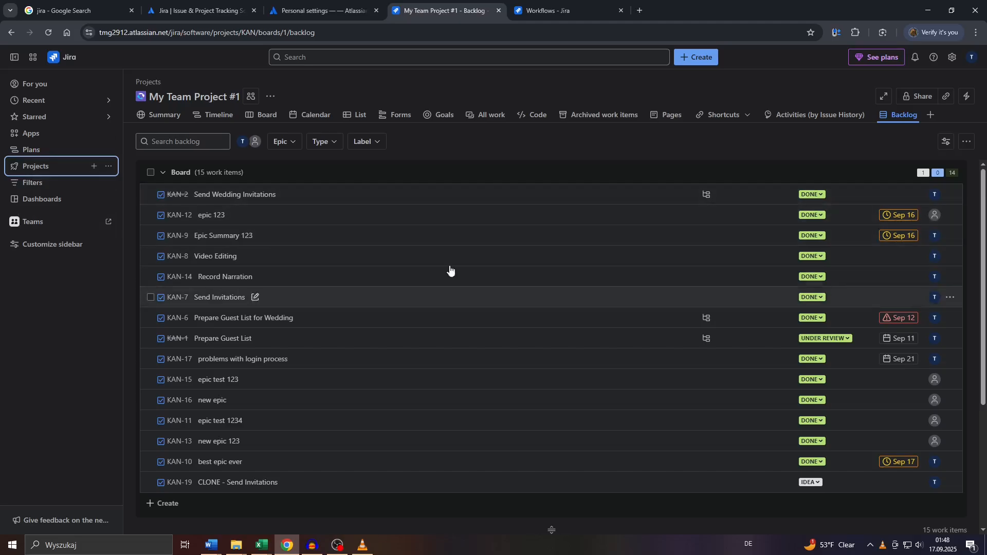
pyautogui.scroll(-2, 303, 232)
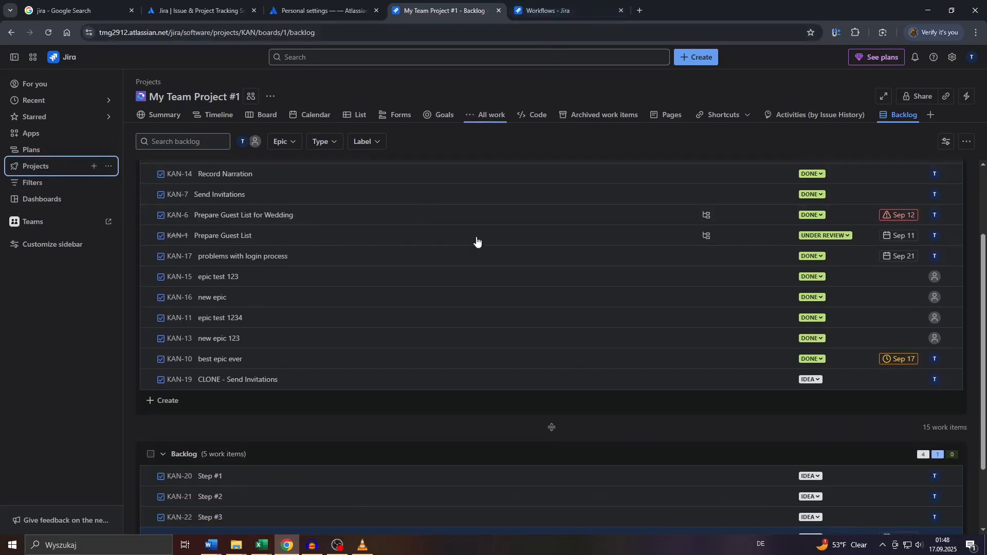
pyautogui.scroll(-1, 432, 242)
pyautogui.scroll(-1, 442, 263)
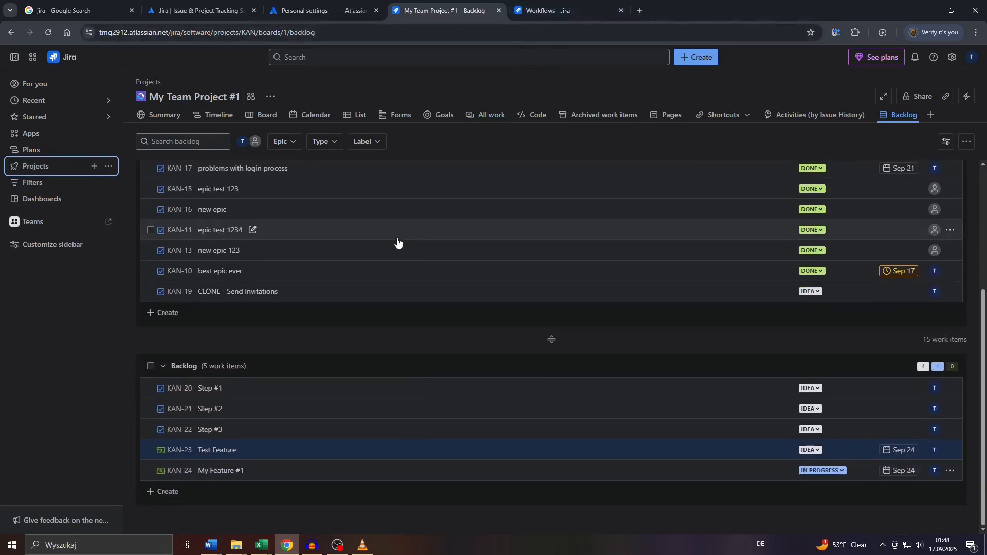
pyautogui.scroll(4, 397, 243)
# View the Workflows settings page, and return to the project backlog to examine the work items and their statuses.
pyautogui.click(555, 11)
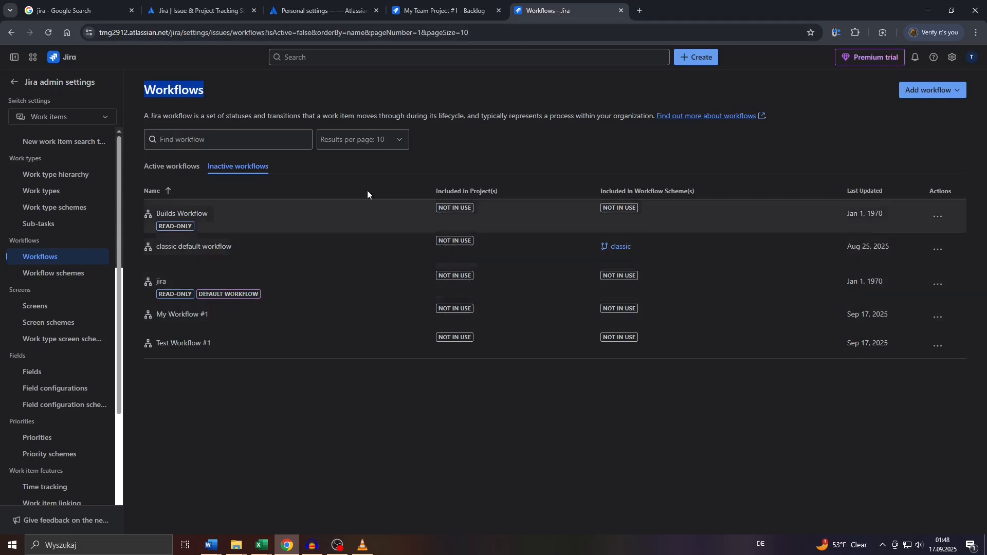
pyautogui.moveTo(206, 90)
pyautogui.mouseDown()
pyautogui.moveTo(163, 87)
pyautogui.moveTo(216, 81)
pyautogui.mouseUp()
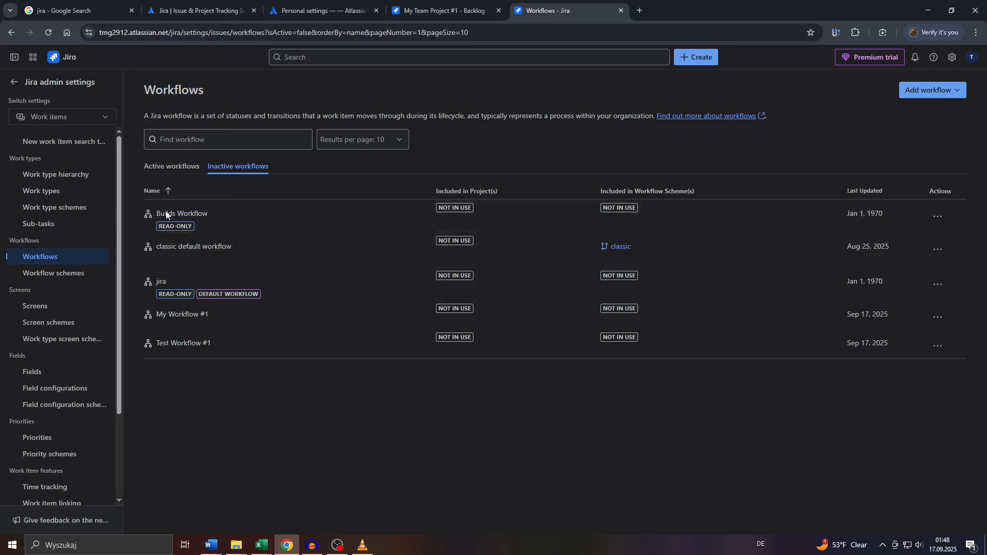
pyautogui.click(442, 10)
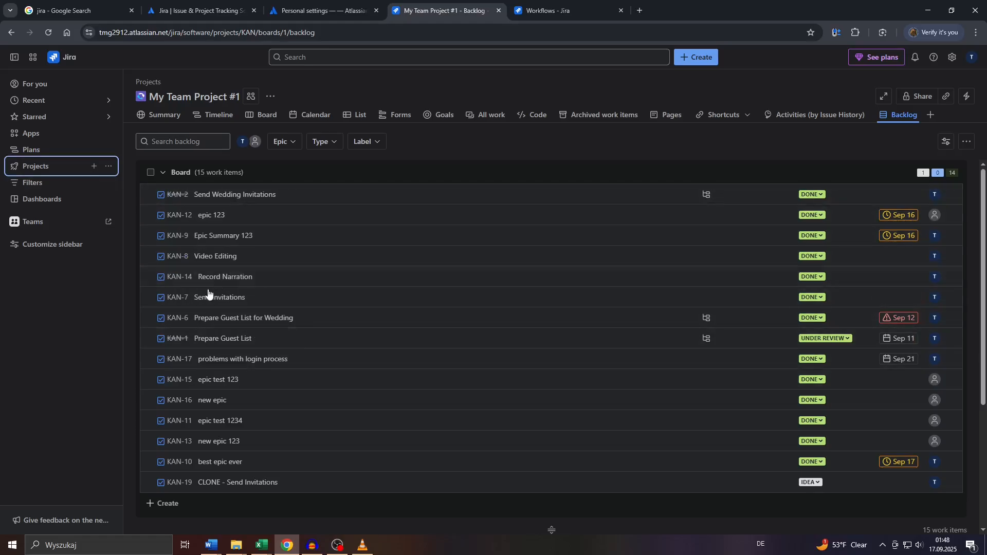
pyautogui.scroll(-3, 232, 329)
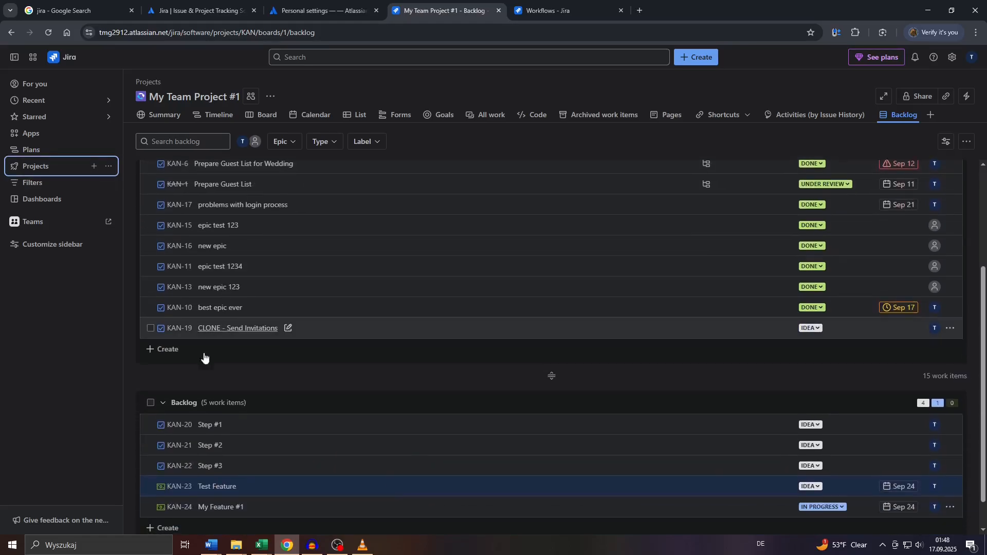
pyautogui.scroll(2, 222, 315)
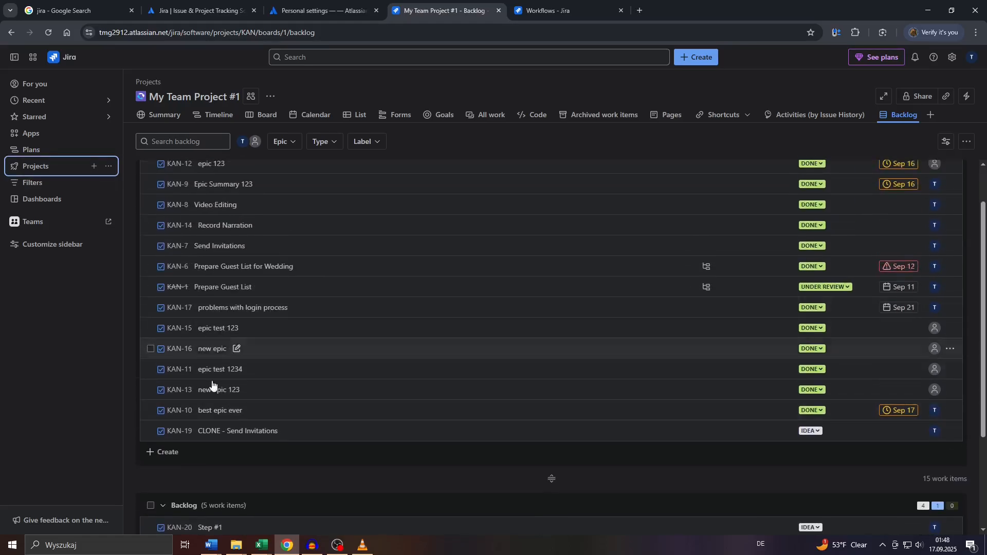
pyautogui.scroll(-3, 170, 350)
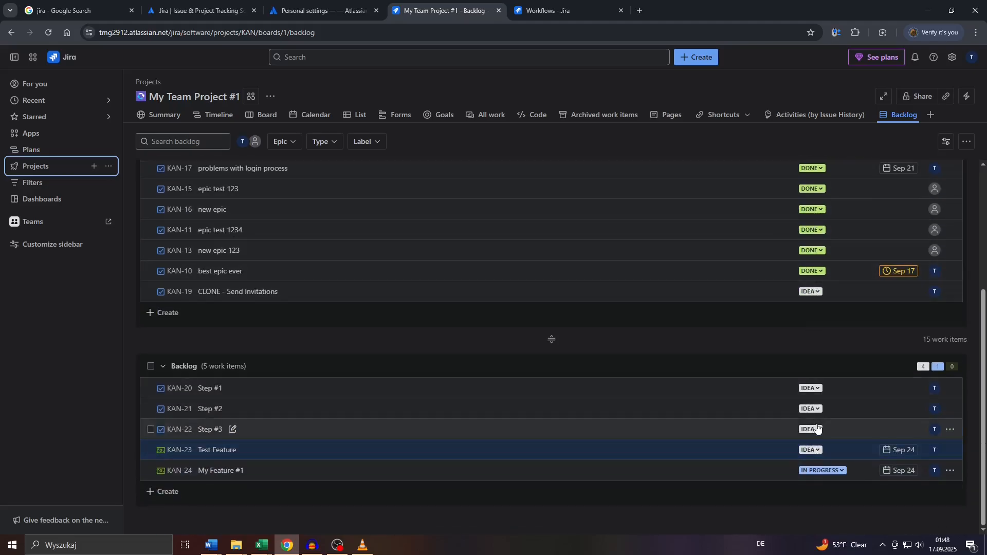
pyautogui.scroll(5, 817, 429)
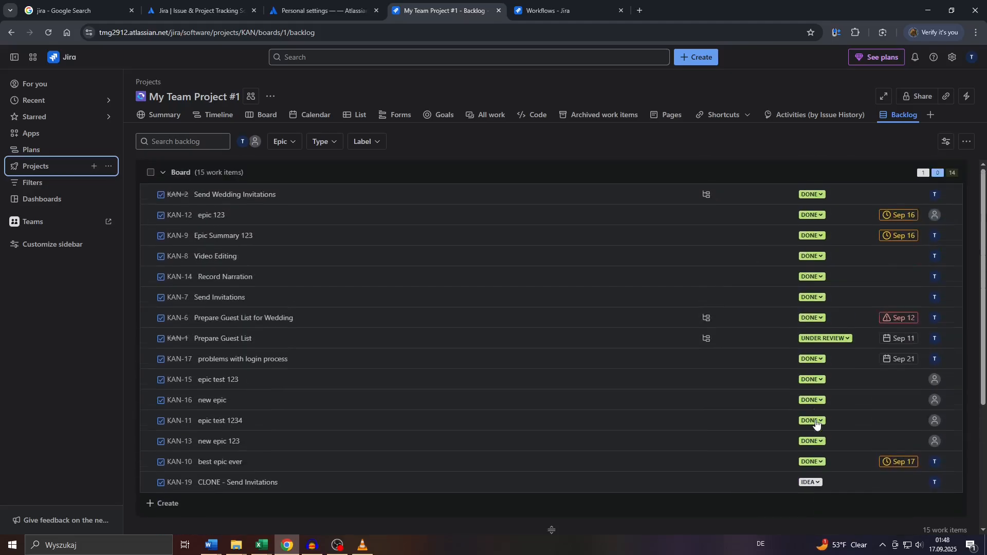
# Examine the classic default workflow entry and read the description of what a Jira workflow is on the Workflows page.
pyautogui.click(547, 10)
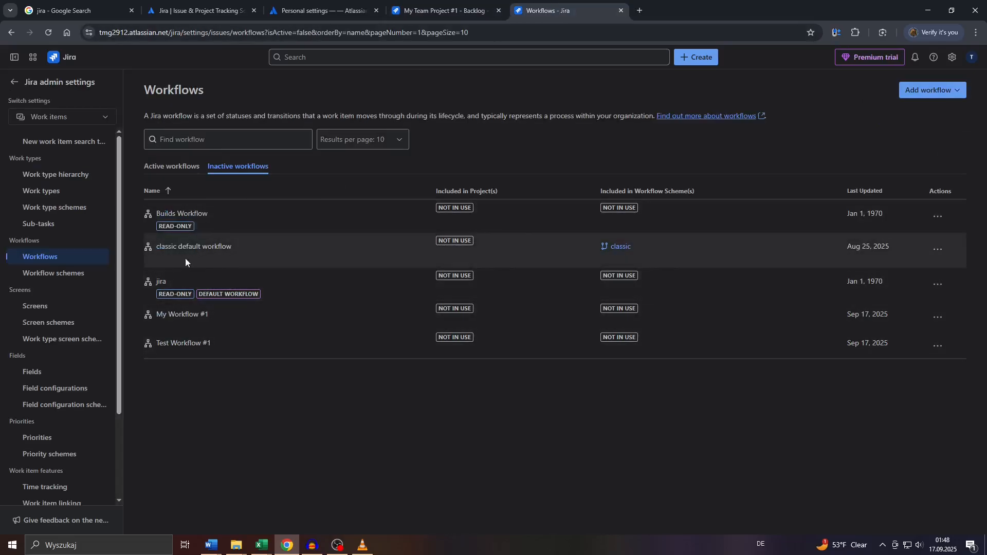
pyautogui.moveTo(153, 250); pyautogui.dragTo(239, 250)
pyautogui.click(232, 249)
pyautogui.moveTo(217, 113); pyautogui.dragTo(385, 125)
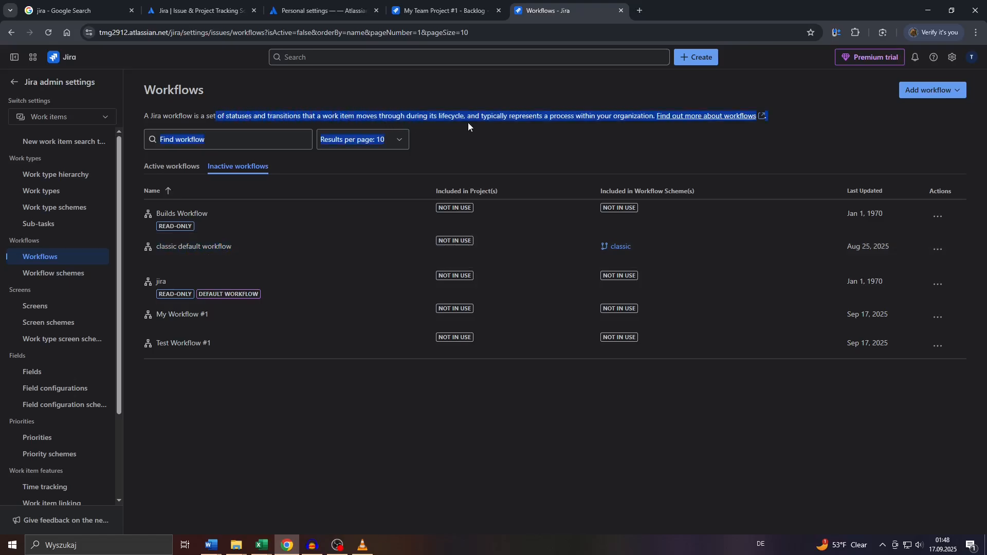
pyautogui.moveTo(468, 127); pyautogui.dragTo(570, 115)
pyautogui.click(389, 223)
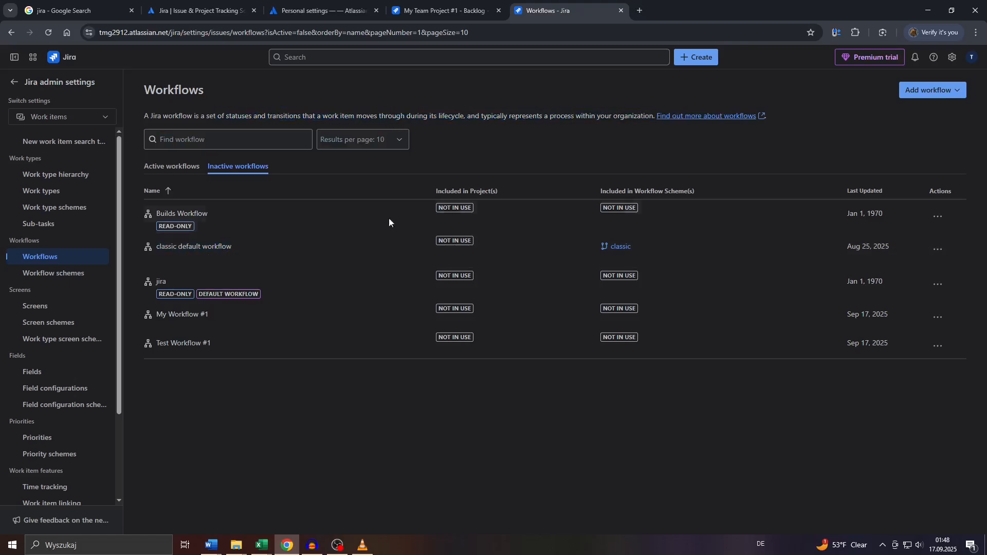
# Review the project backlog's work items once more and close the separate Workflows browser tab.
pyautogui.click(441, 10)
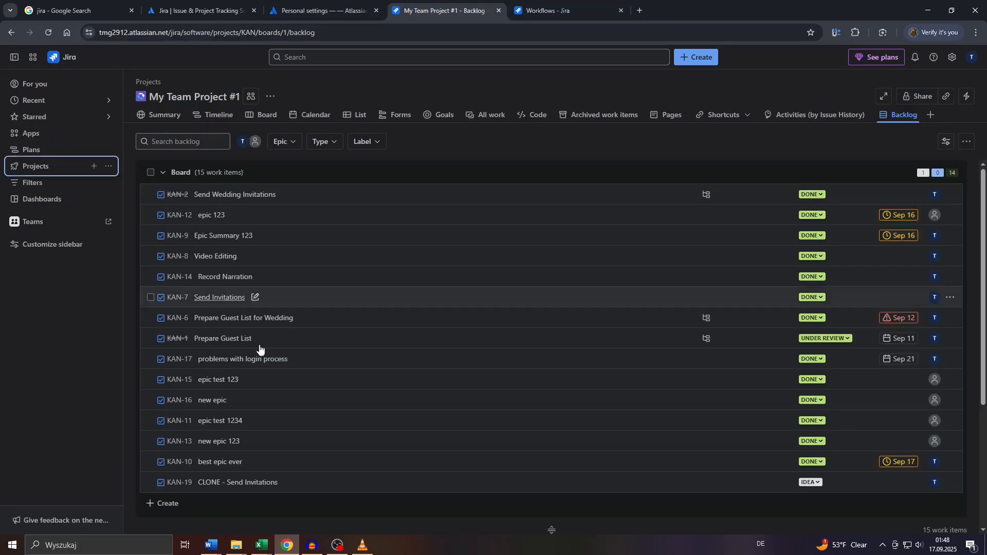
pyautogui.scroll(-4, 260, 349)
pyautogui.scroll(4, 217, 409)
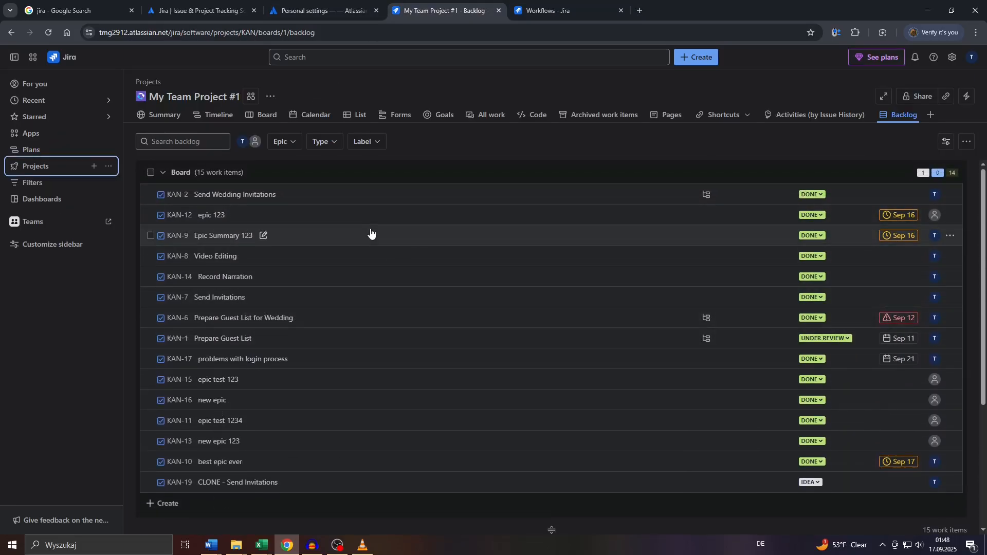
pyautogui.click(561, 11)
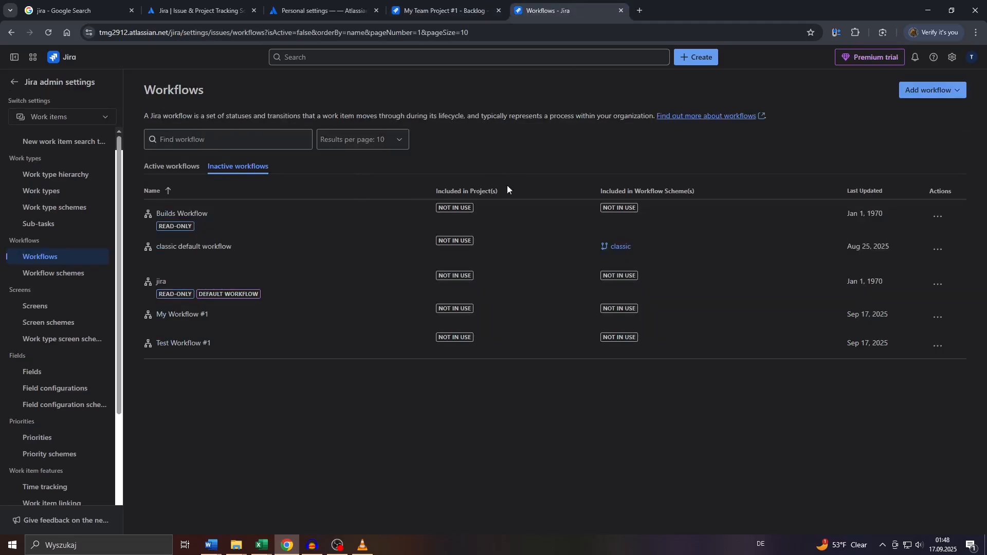
pyautogui.click(621, 10)
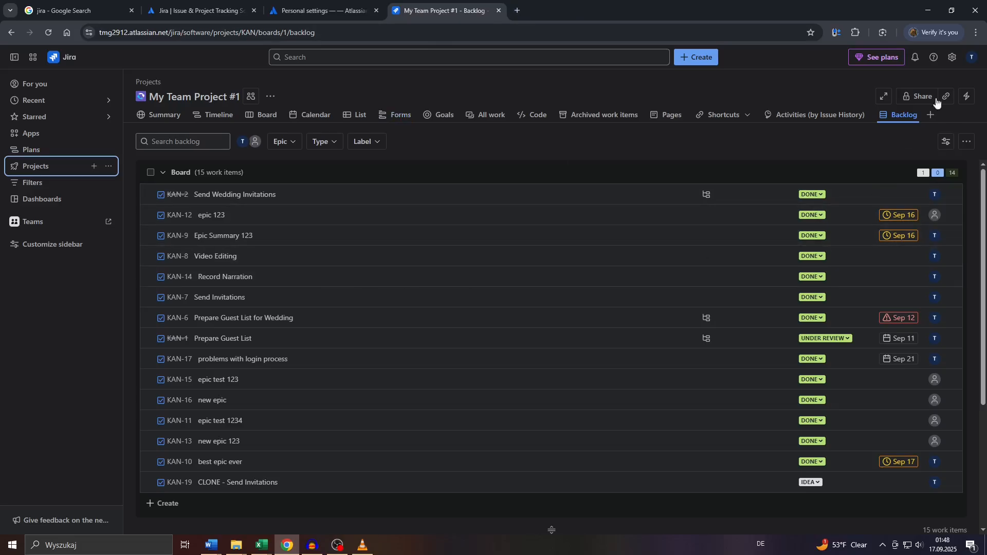
# Open the Workflows page in the Jira admin settings for work items, dismissing the browser notification.
pyautogui.click(954, 57)
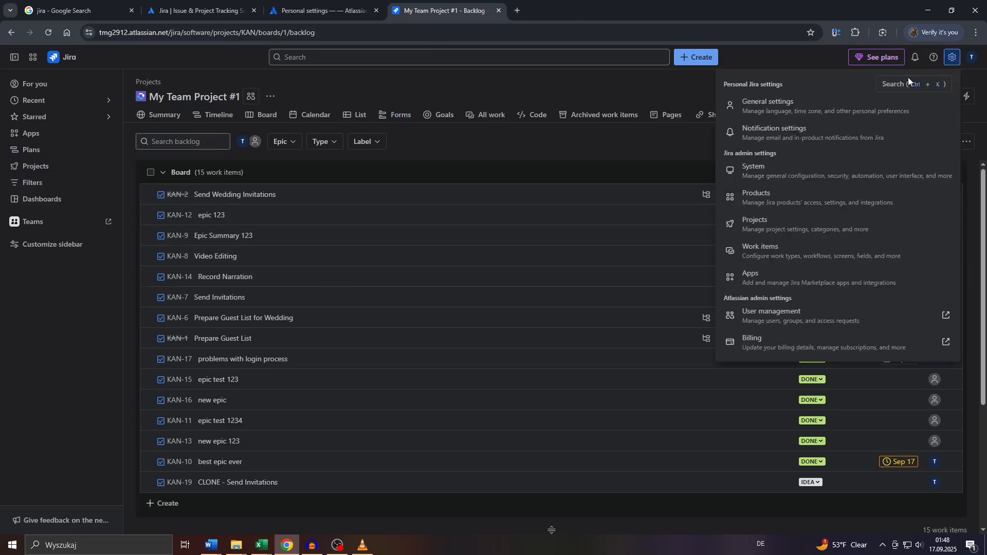
pyautogui.click(794, 253)
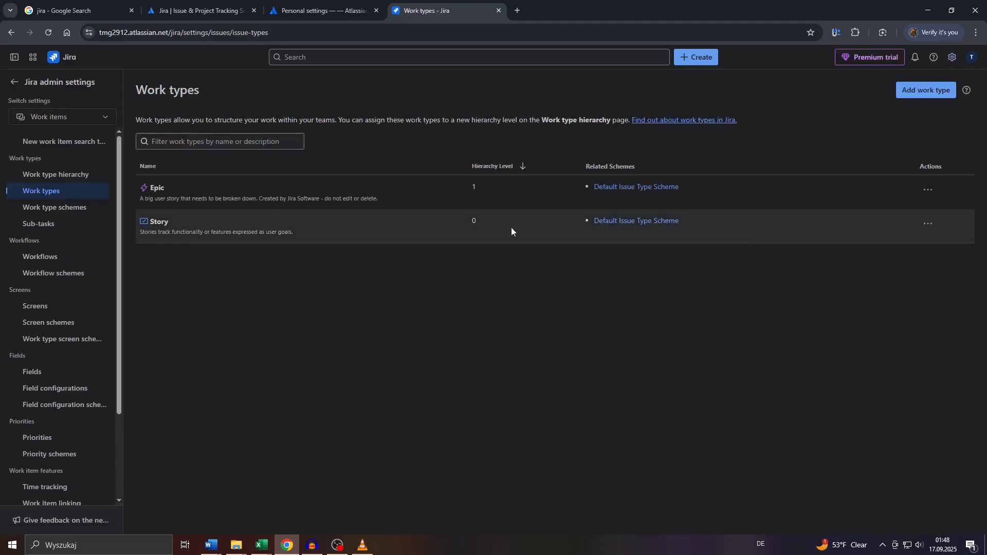
pyautogui.moveTo(98, 80); pyautogui.dragTo(25, 99)
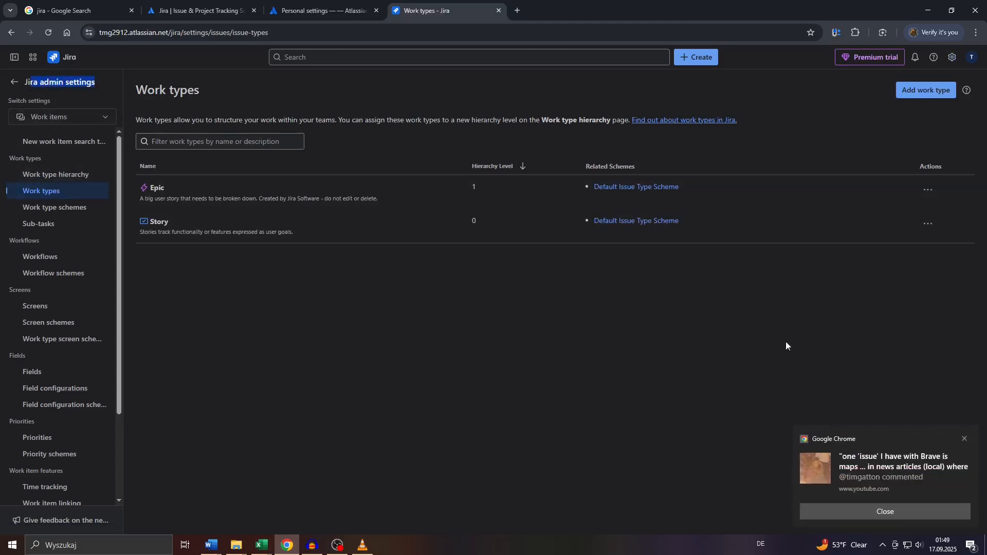
pyautogui.click(961, 438)
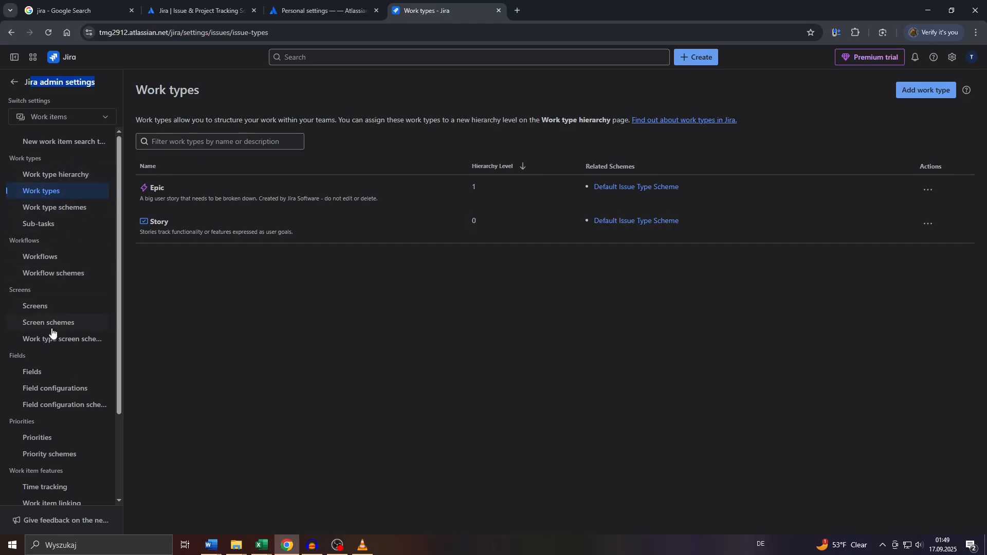
pyautogui.click(39, 263)
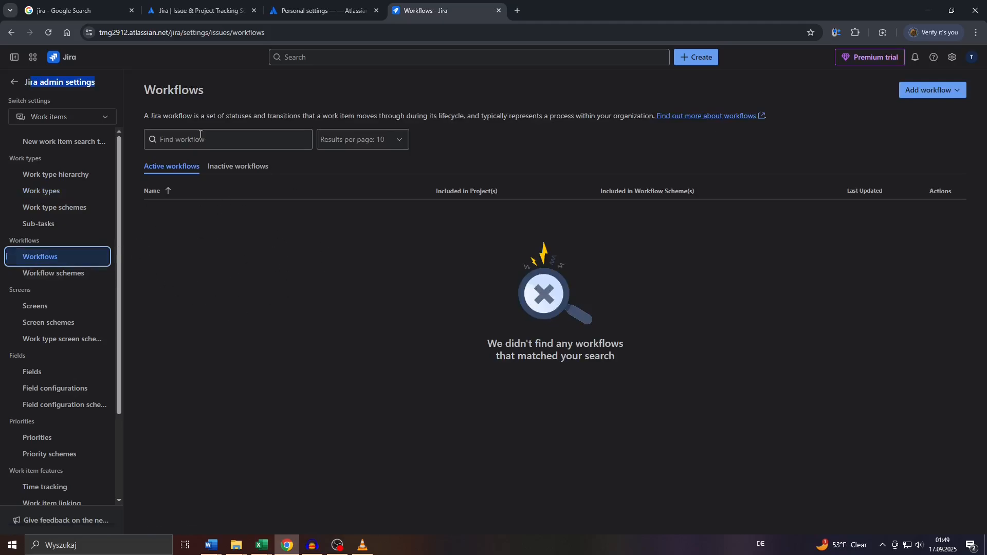
# Compare the active and inactive workflows, leaving the inactive ones listed, and look at the classic default workflow.
pyautogui.doubleClick(175, 93)
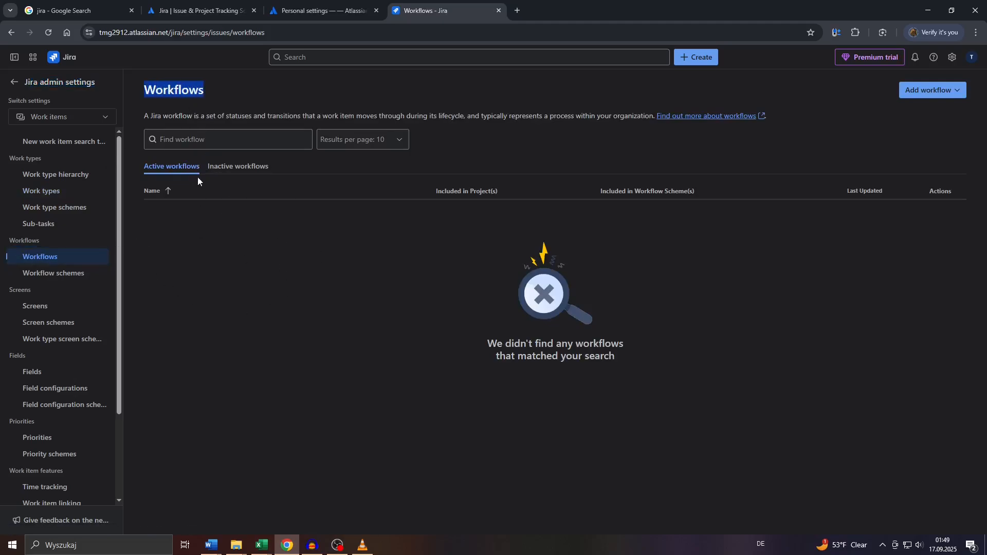
pyautogui.click(219, 169)
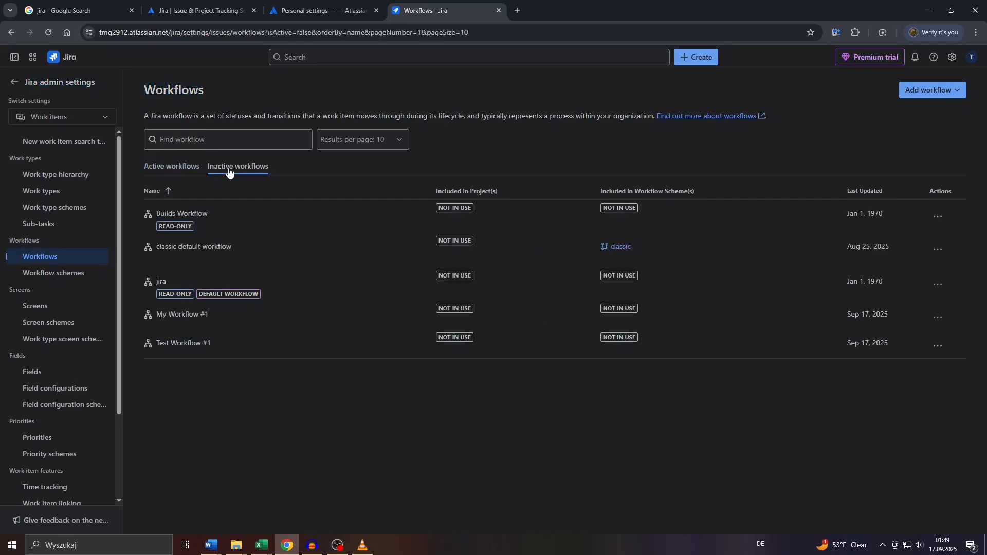
pyautogui.click(198, 173)
pyautogui.click(234, 169)
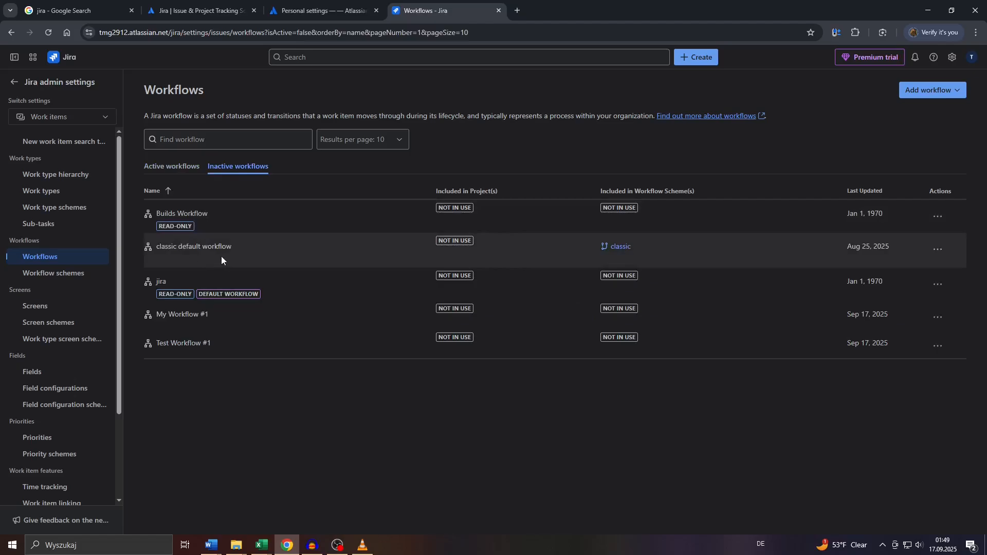
pyautogui.moveTo(229, 252)
pyautogui.mouseDown()
pyautogui.moveTo(148, 229)
pyautogui.moveTo(215, 249)
pyautogui.mouseUp()
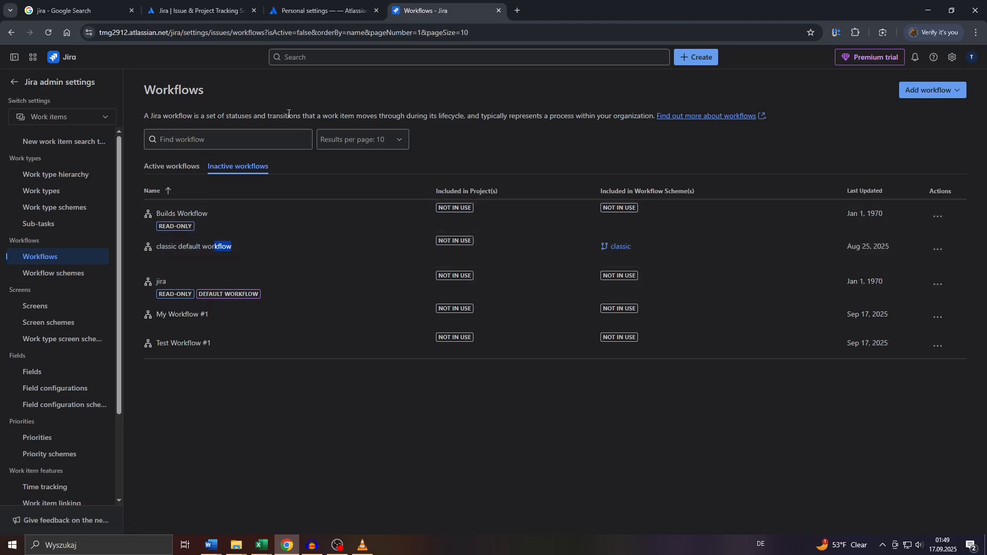
# Read the description of workflow statuses and transitions and examine the Included in Project(s) column.
pyautogui.click(290, 142)
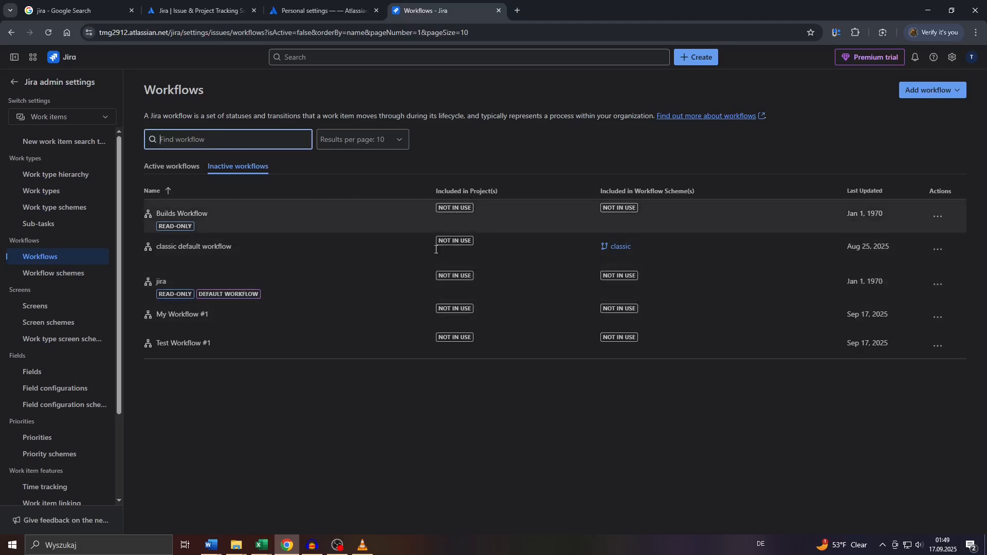
pyautogui.moveTo(238, 116); pyautogui.dragTo(531, 112)
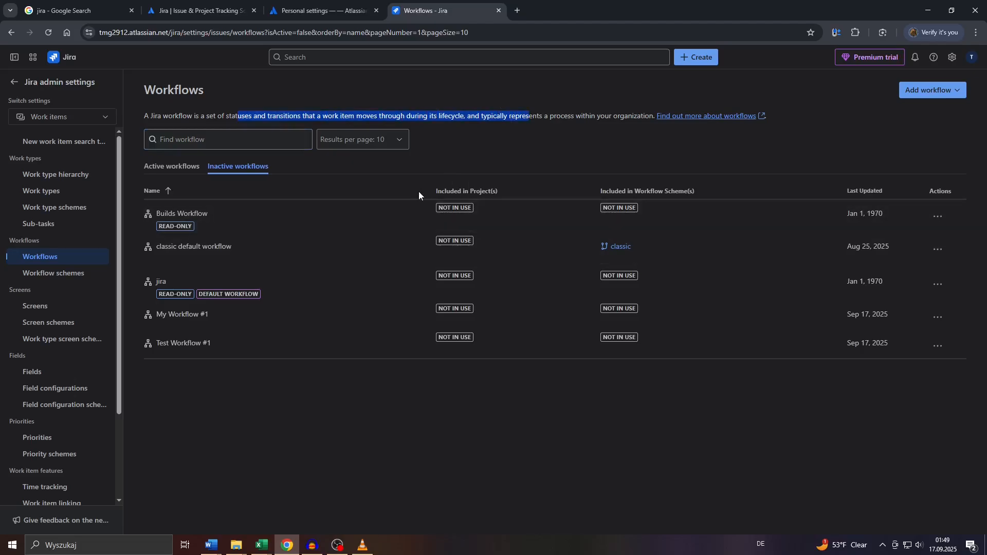
pyautogui.moveTo(435, 192); pyautogui.dragTo(515, 189)
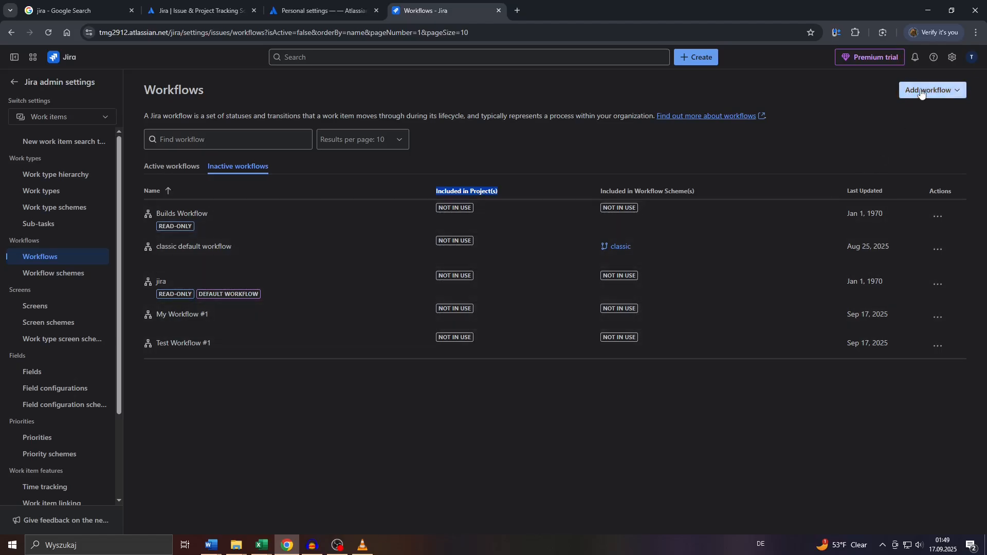
# Create a new workflow named My Workflow #2.
pyautogui.click(922, 93)
pyautogui.click(937, 111)
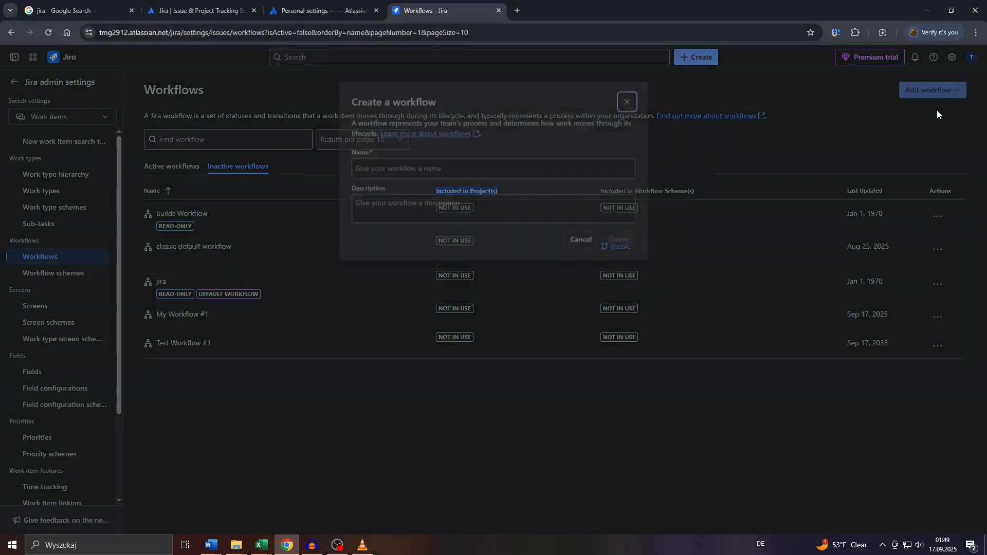
pyautogui.click(449, 163)
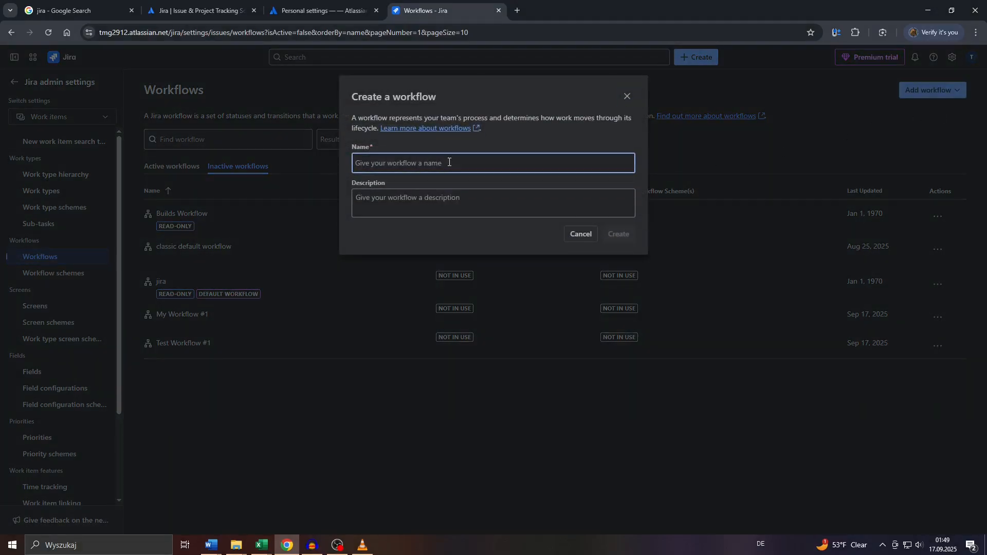
pyautogui.write('My Workflow #2')
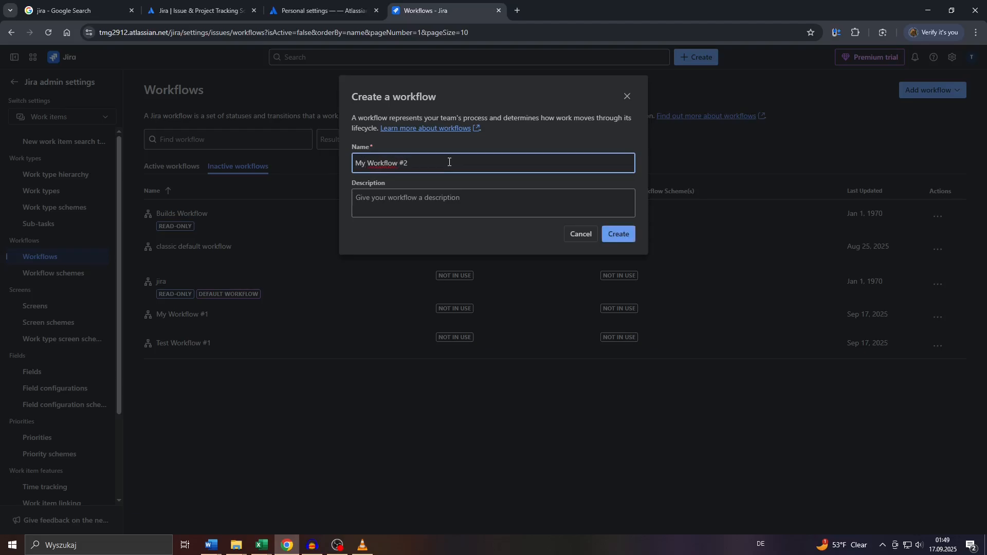
pyautogui.moveTo(412, 148); pyautogui.dragTo(350, 147)
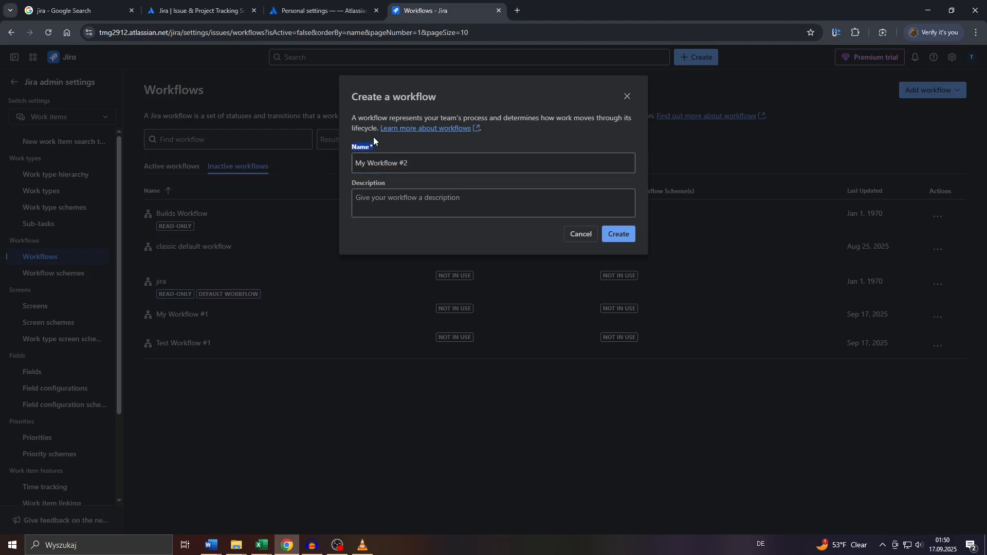
pyautogui.click(416, 168)
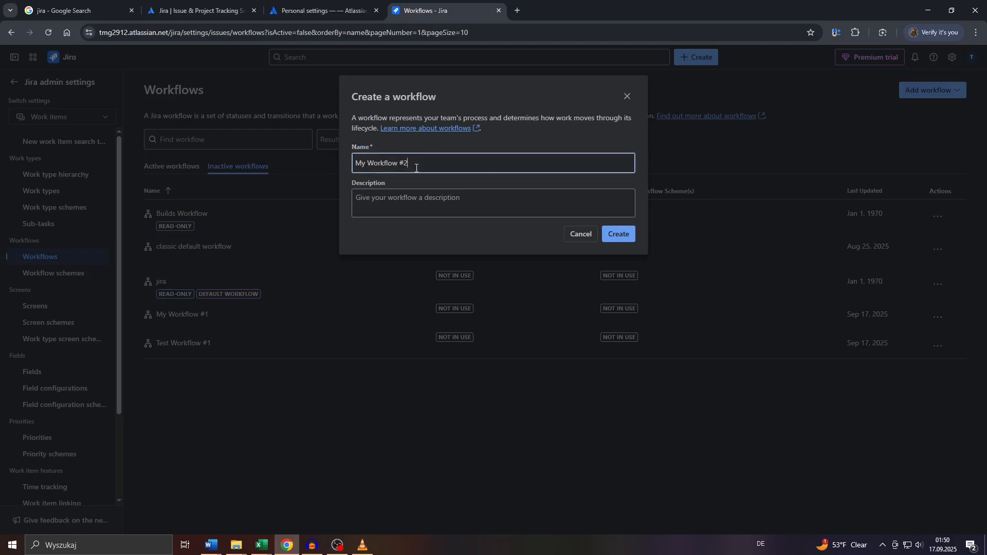
pyautogui.moveTo(409, 162); pyautogui.dragTo(349, 162)
pyautogui.click(393, 163)
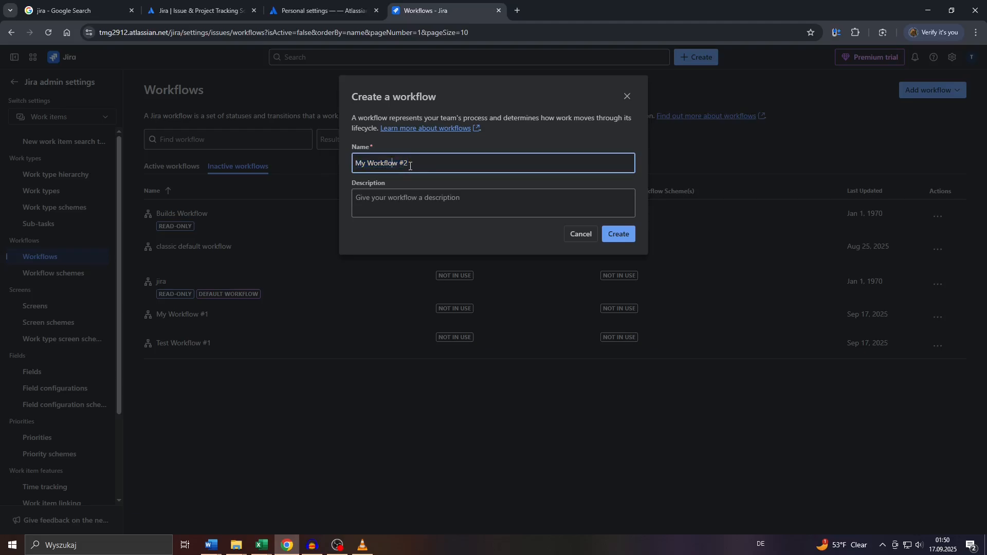
pyautogui.click(384, 205)
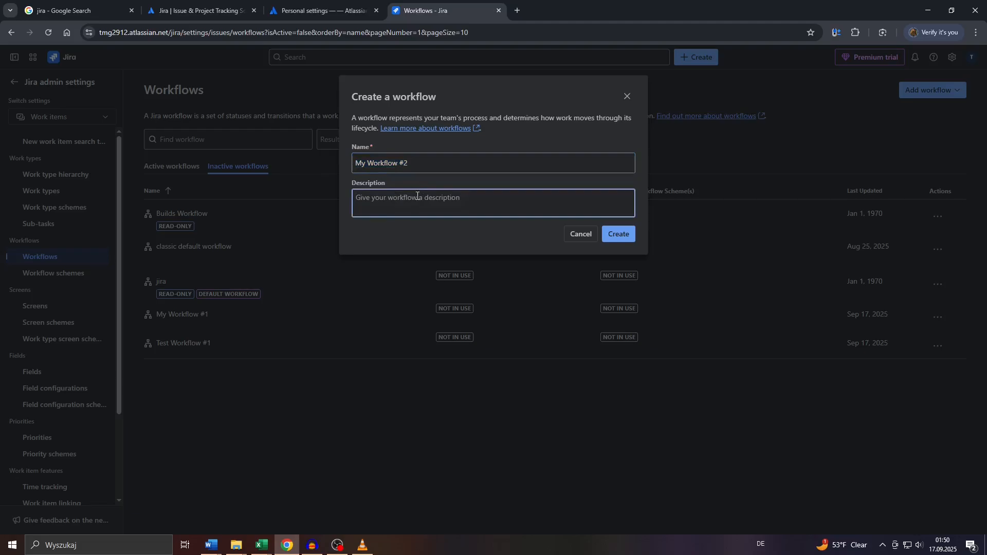
pyautogui.write('I')
pyautogui.click(619, 232)
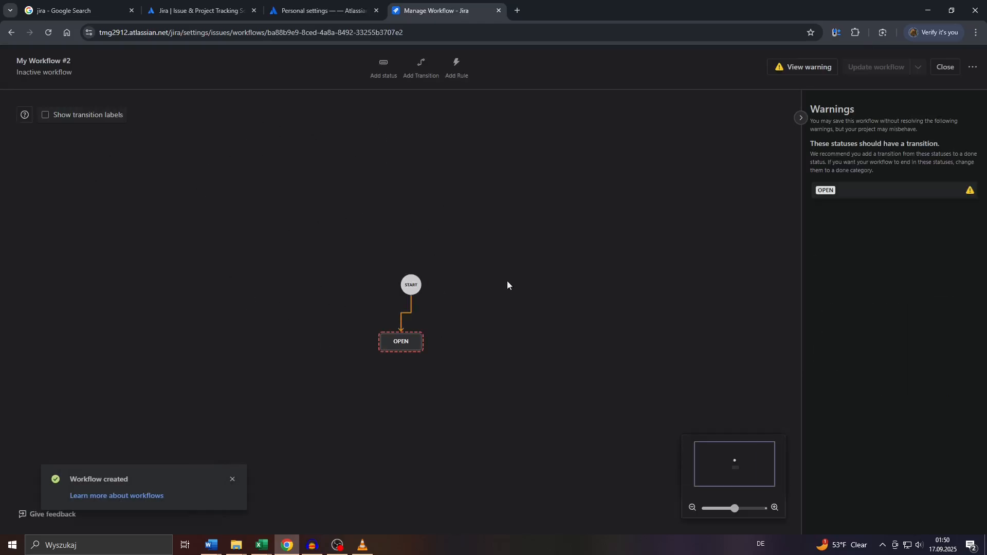
# Move the Open status straight below Start, leaving a long vertical gap between them.
pyautogui.moveTo(402, 342); pyautogui.dragTo(411, 321)
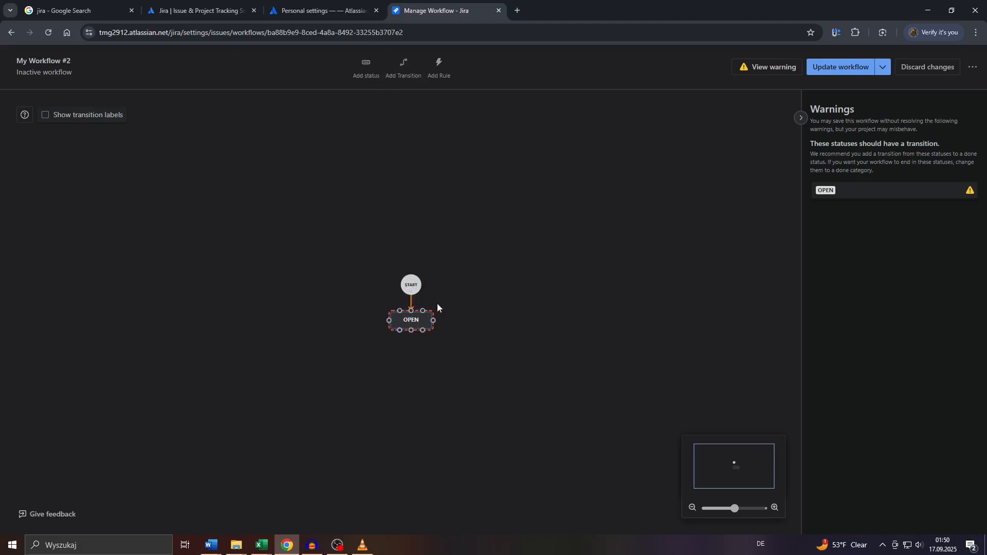
pyautogui.moveTo(409, 320); pyautogui.dragTo(412, 421)
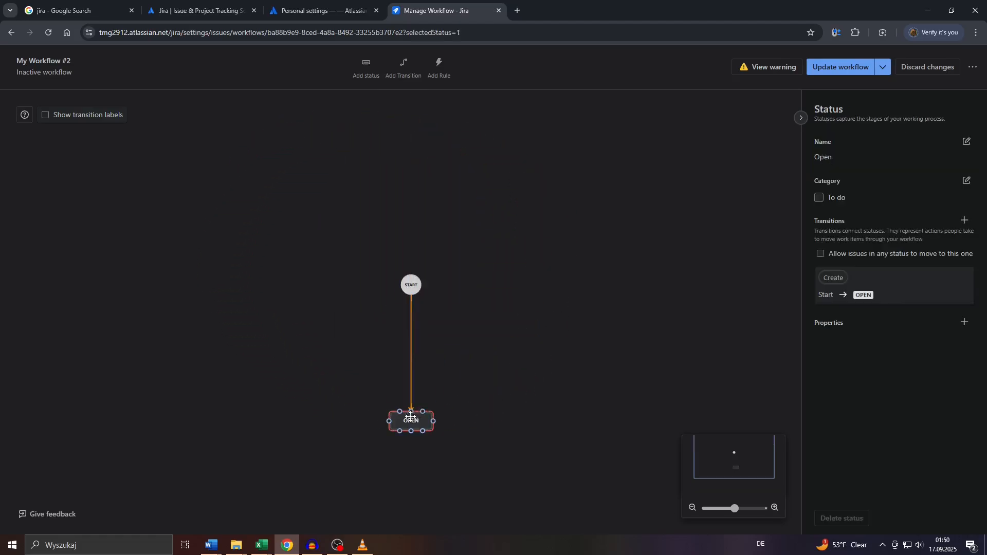
pyautogui.click(492, 369)
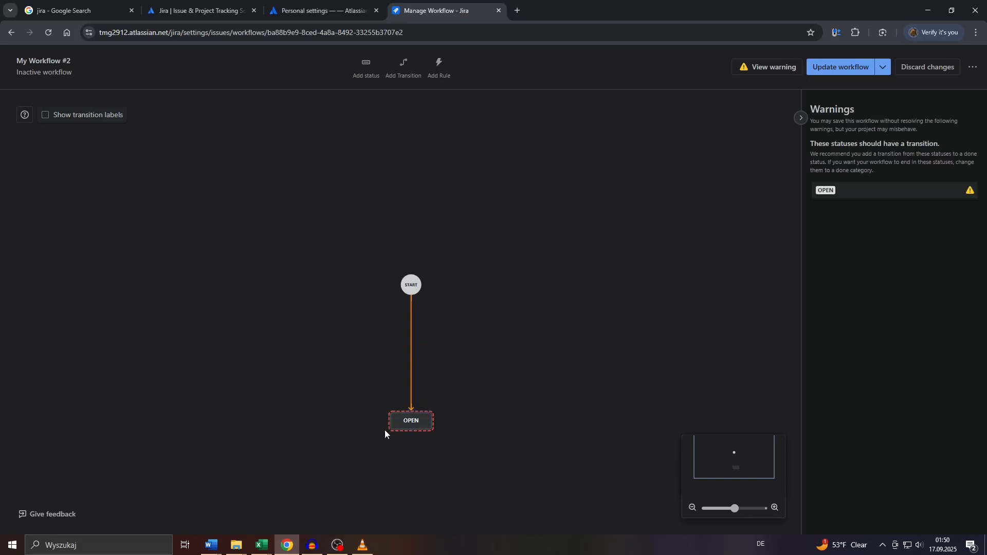
# Review the Open status's name, category, transitions and properties, and enter Idea as its new name.
pyautogui.click(403, 419)
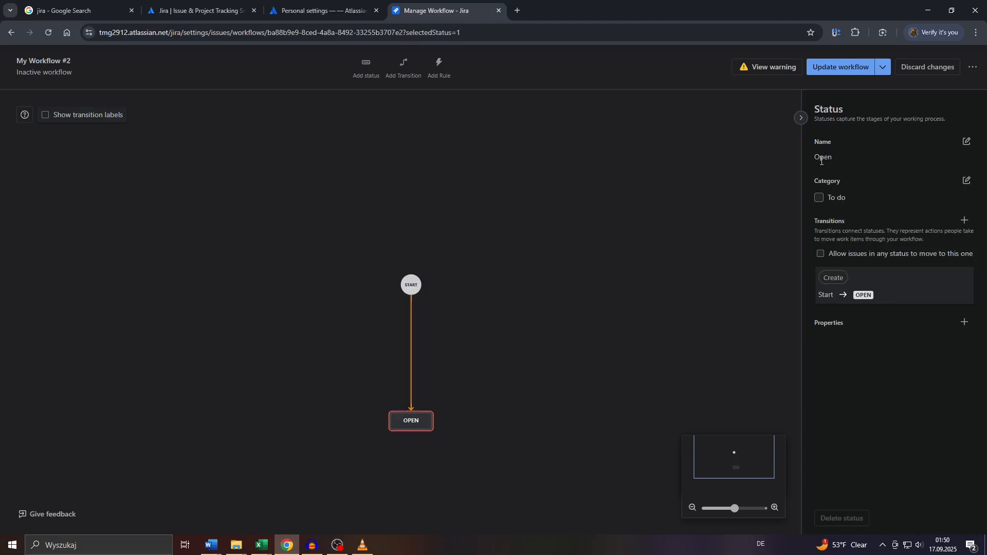
pyautogui.moveTo(827, 150); pyautogui.dragTo(889, 330)
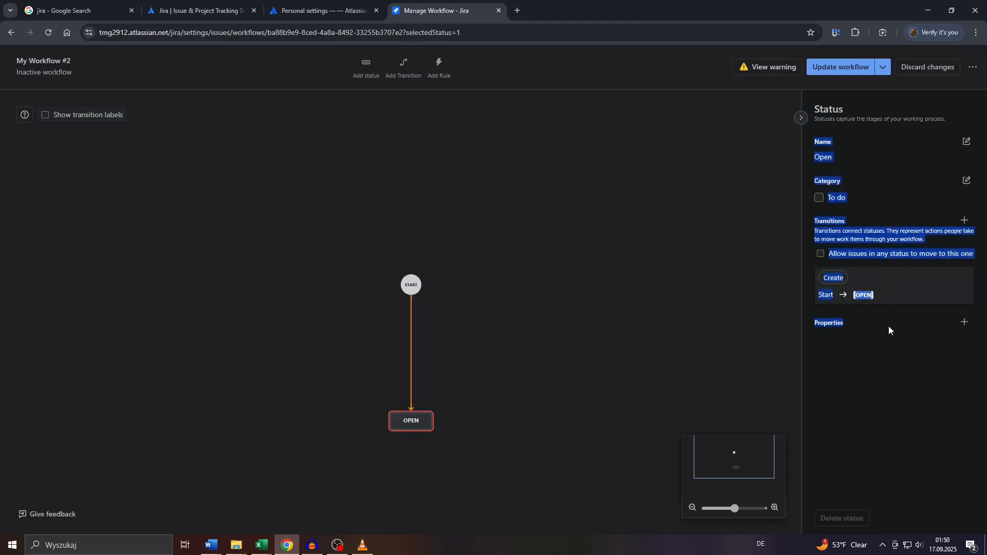
pyautogui.click(856, 135)
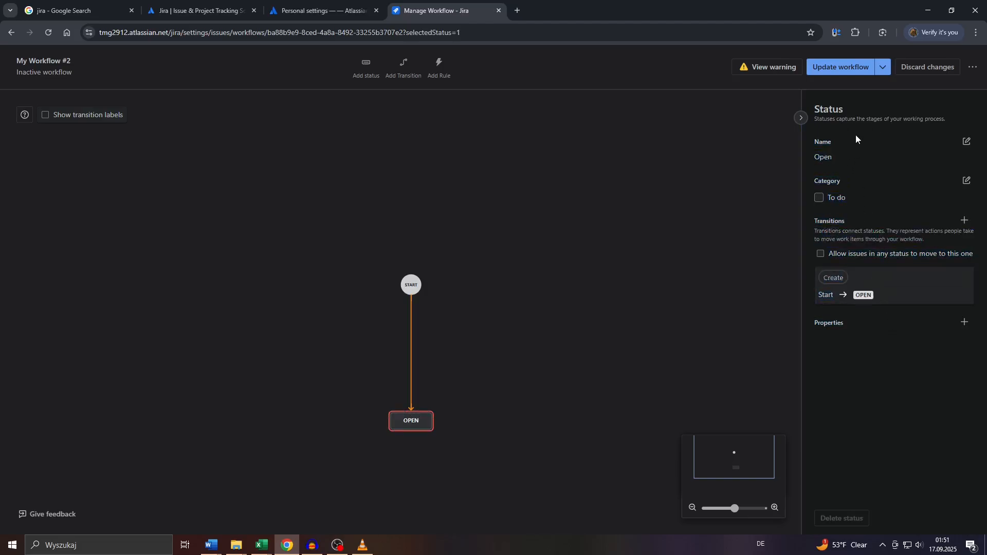
pyautogui.click(967, 143)
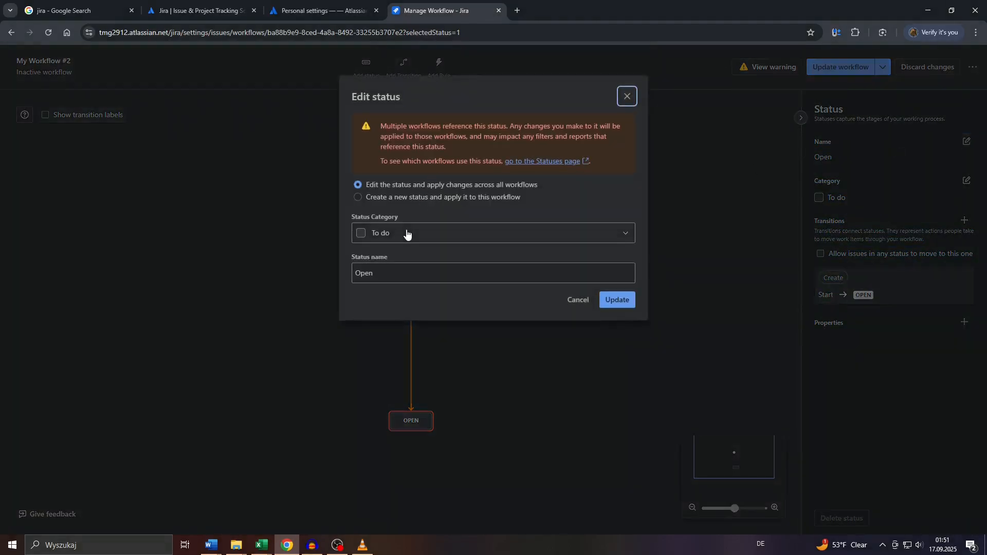
pyautogui.doubleClick(401, 268)
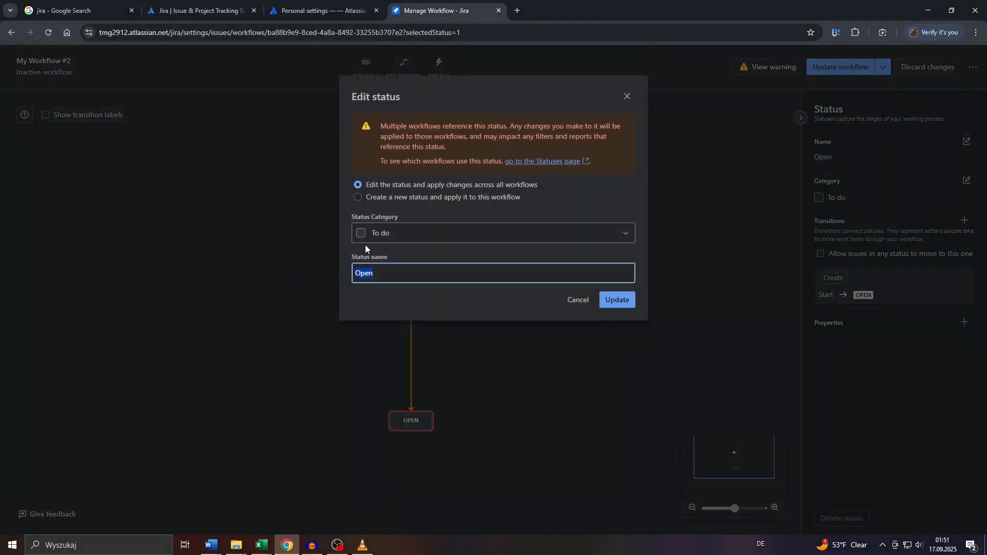
pyautogui.write('Idea')
# Try the In progress and Done categories for the Idea status and return it to To do.
pyautogui.click(396, 236)
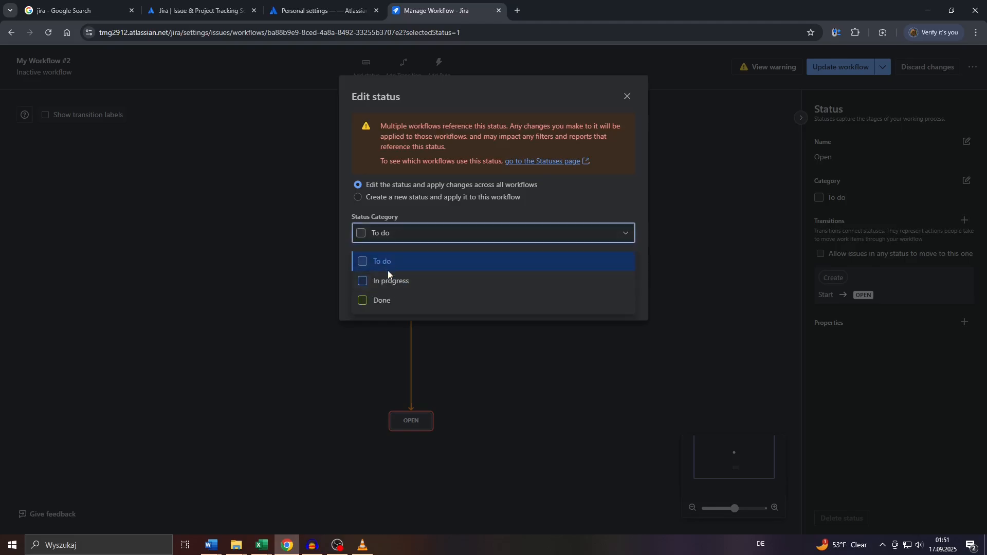
pyautogui.click(426, 211)
pyautogui.moveTo(382, 271); pyautogui.dragTo(354, 282)
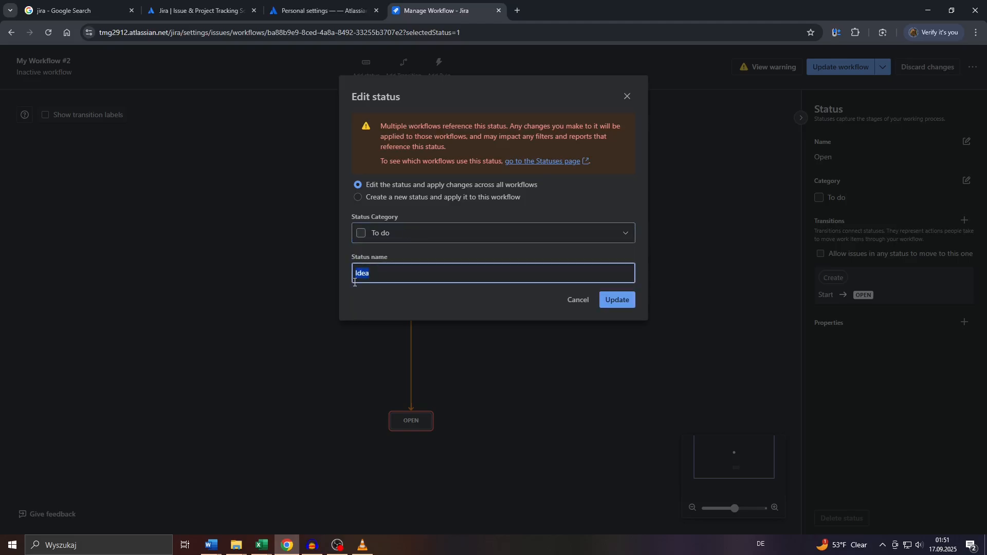
pyautogui.click(383, 267)
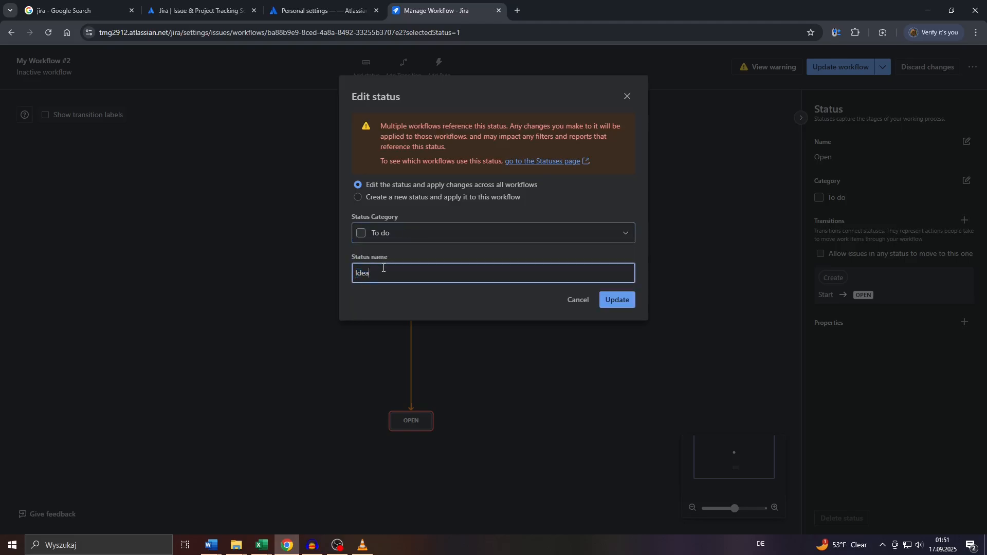
pyautogui.click(383, 236)
pyautogui.click(380, 278)
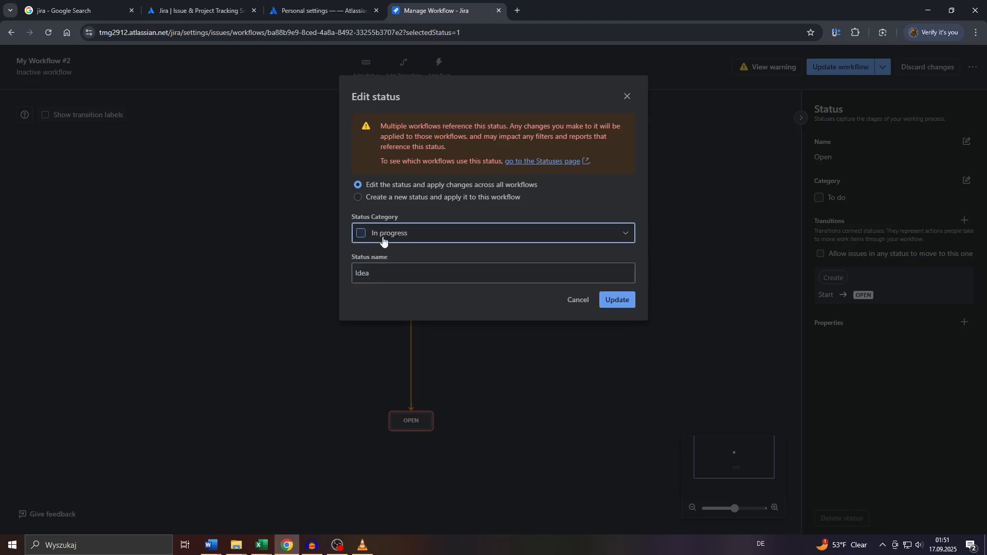
pyautogui.click(381, 237)
pyautogui.click(391, 297)
pyautogui.click(383, 235)
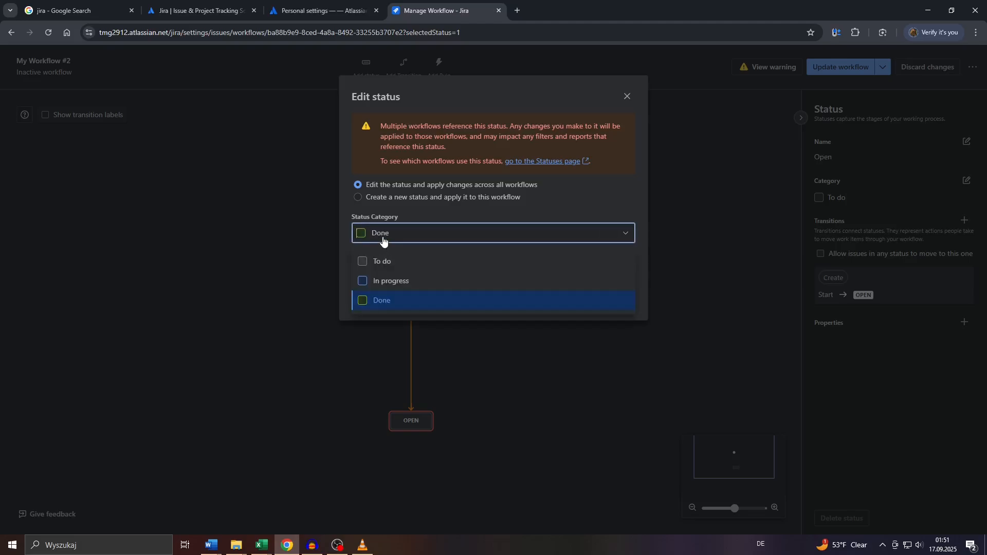
pyautogui.click(382, 255)
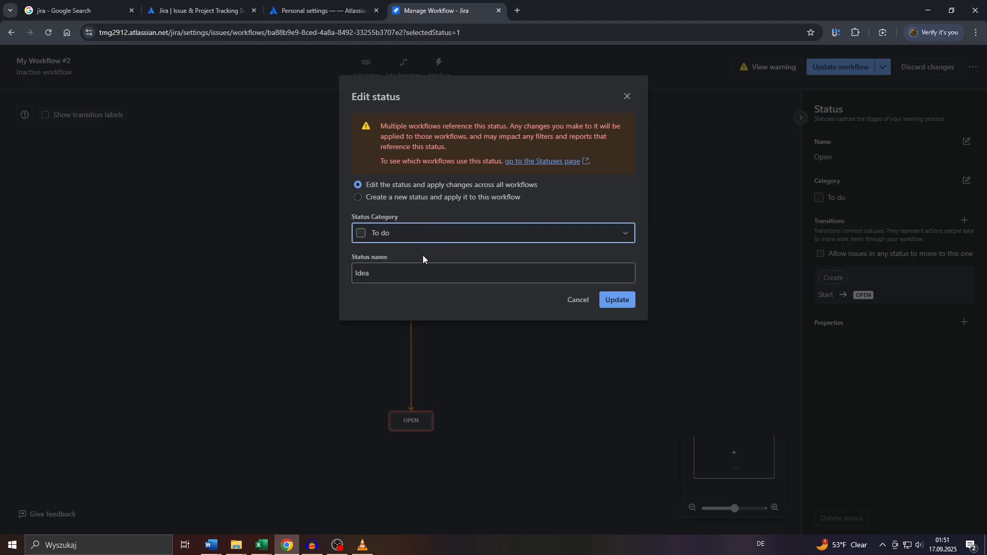
# Apply the Idea edit as a newly created status for this workflow instead of changing it across all workflows.
pyautogui.click(454, 199)
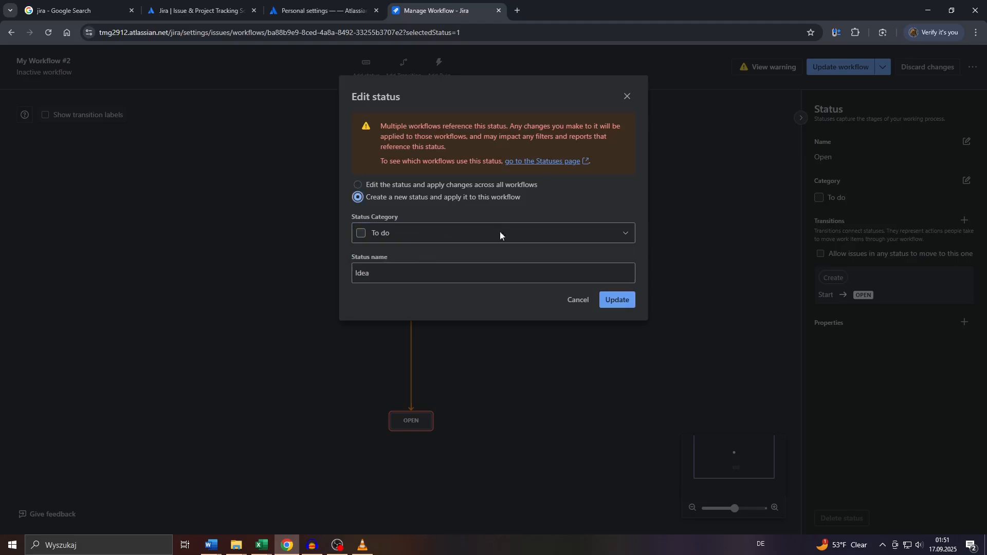
pyautogui.click(612, 301)
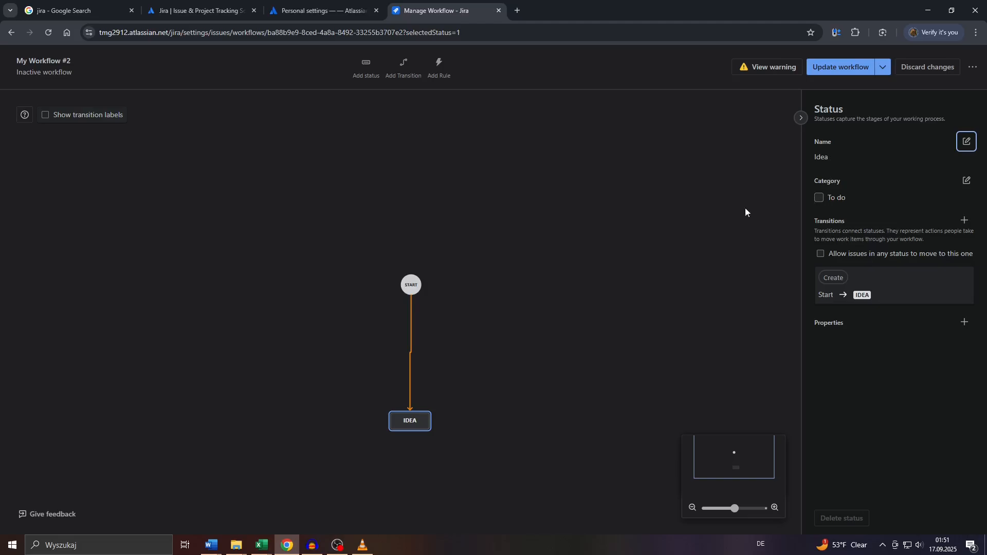
# Start adding a status to the workflow and look through the existing statuses on offer.
pyautogui.click(357, 64)
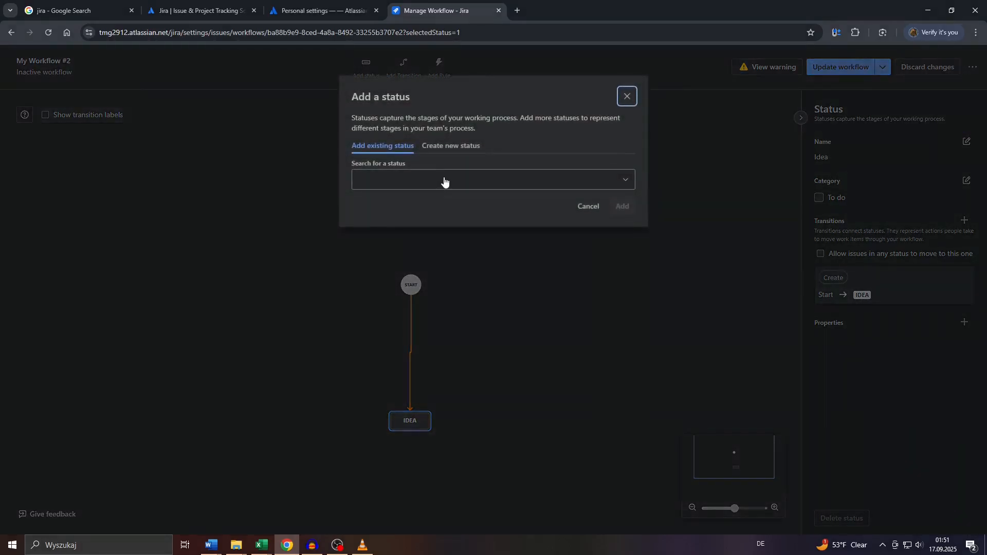
pyautogui.click(451, 149)
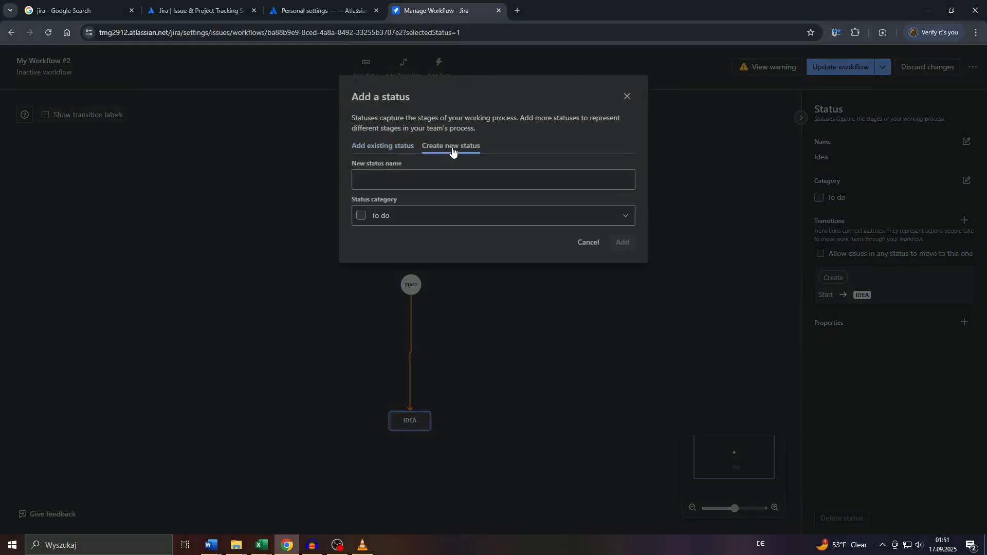
pyautogui.click(385, 150)
pyautogui.click(410, 180)
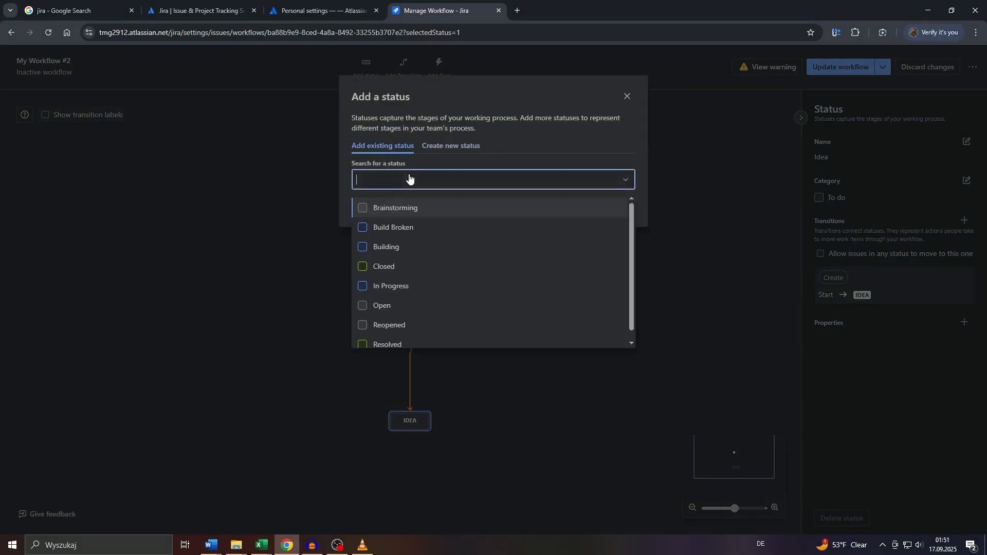
pyautogui.scroll(1, 418, 242)
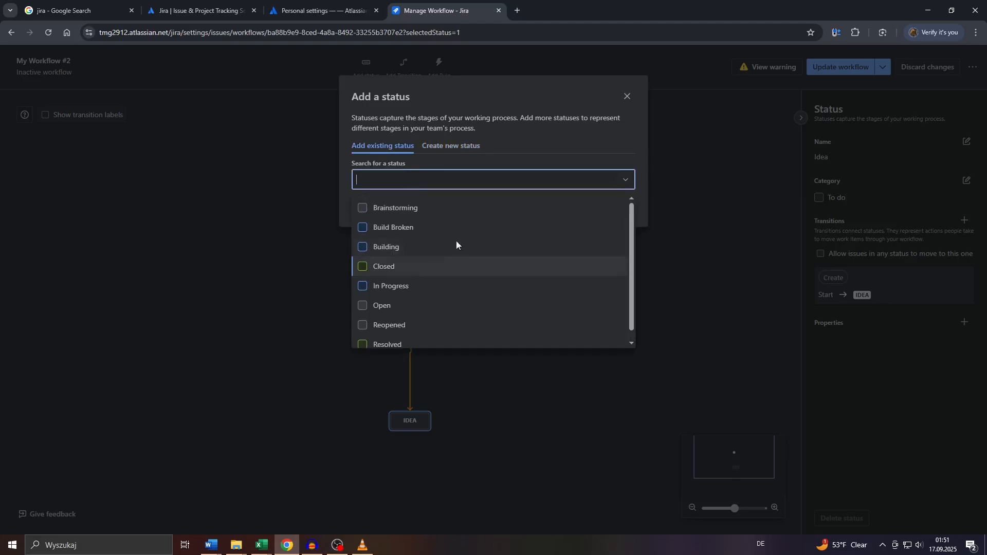
# Try to create a new status named Brainstorming in the To do category.
pyautogui.click(465, 148)
pyautogui.click(429, 185)
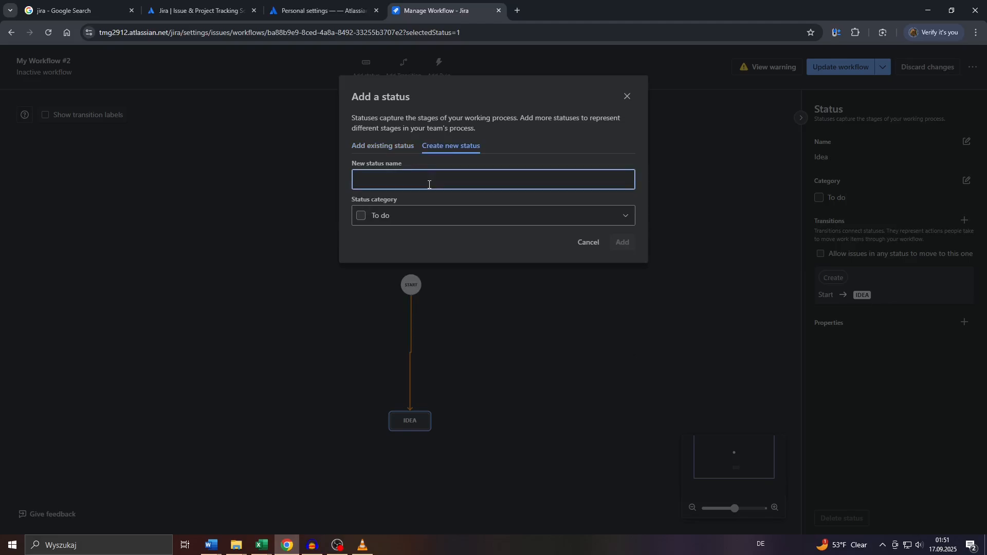
pyautogui.write('Brainstorming')
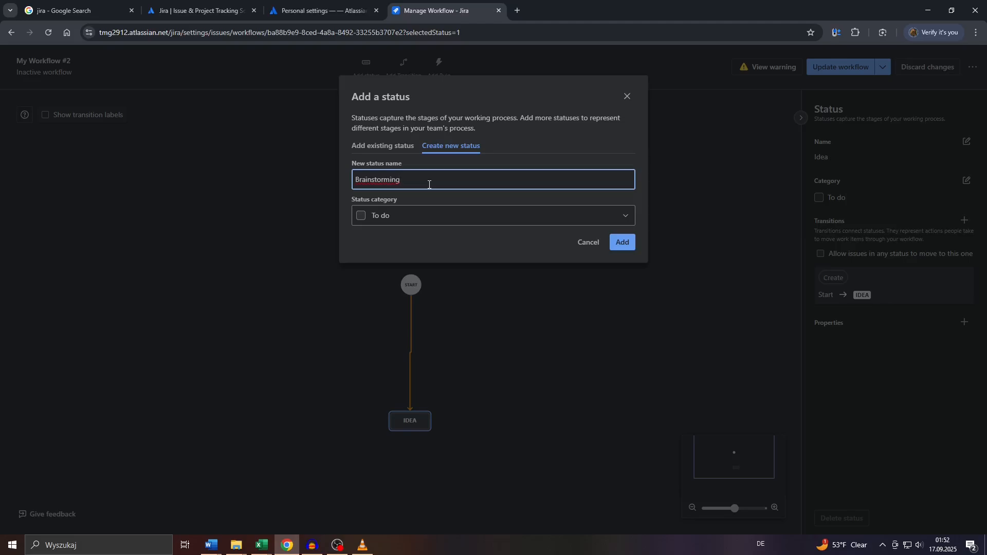
pyautogui.click(404, 216)
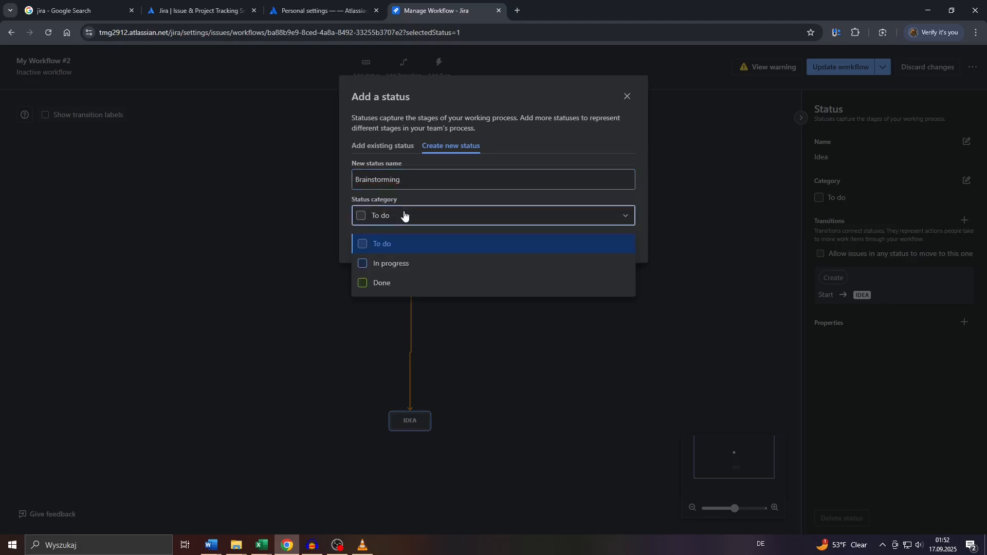
pyautogui.click(387, 243)
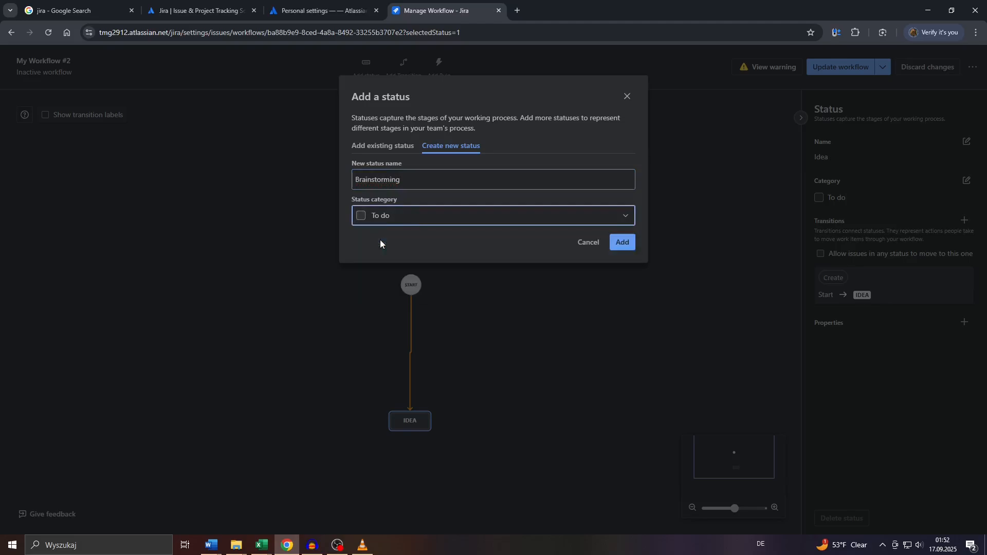
pyautogui.click(617, 242)
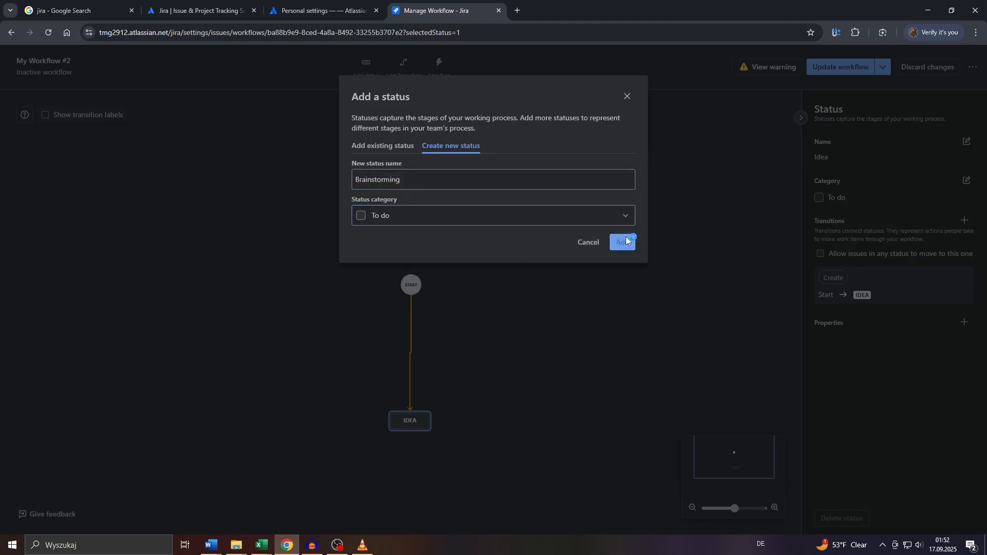
# Change the new status's name to Brainstorming2 and add it to the workflow.
pyautogui.click(417, 184)
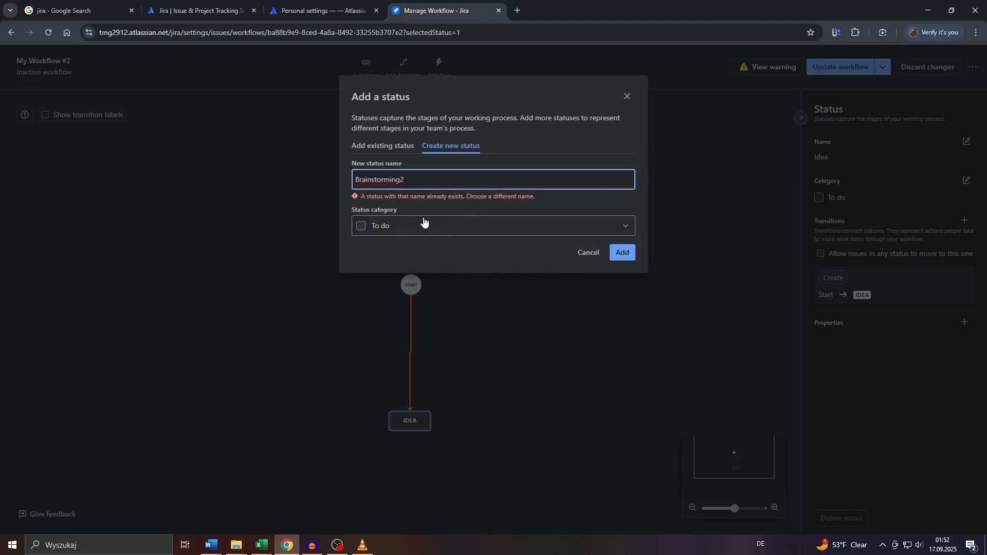
pyautogui.click(621, 252)
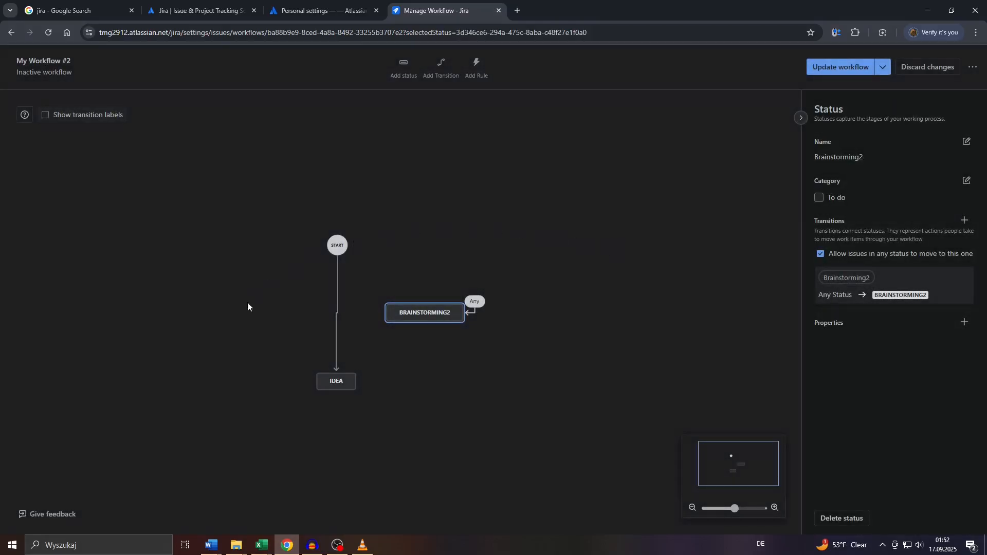
# Reposition the Brainstorming2 status in the workflow diagram so it sits directly below the Idea status.
pyautogui.moveTo(407, 315)
pyautogui.moveTo(427, 320); pyautogui.dragTo(553, 349)
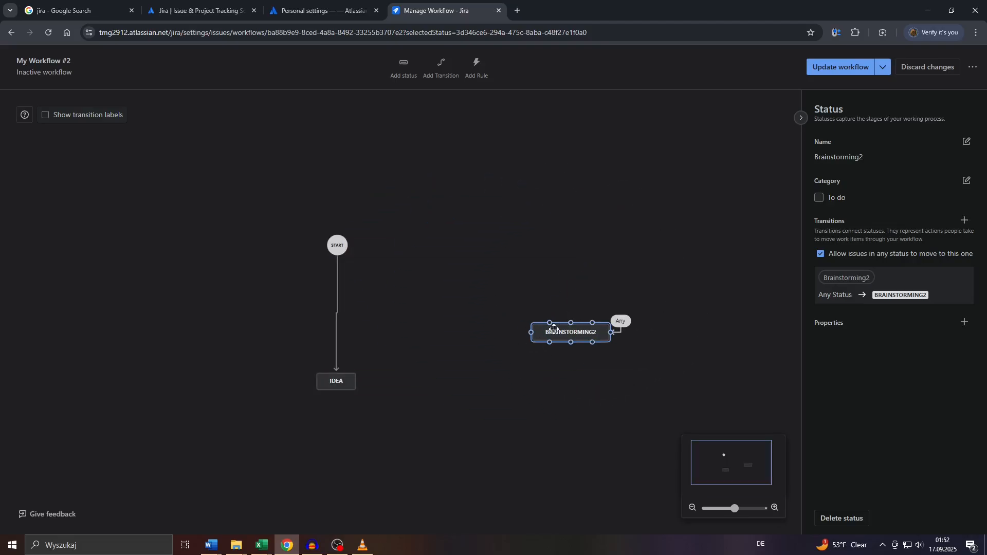
pyautogui.moveTo(345, 375)
pyautogui.mouseDown()
pyautogui.moveTo(441, 333)
pyautogui.moveTo(345, 367)
pyautogui.mouseUp()
pyautogui.moveTo(562, 328); pyautogui.dragTo(326, 442)
pyautogui.click(691, 509)
pyautogui.scroll(-3, 324, 358)
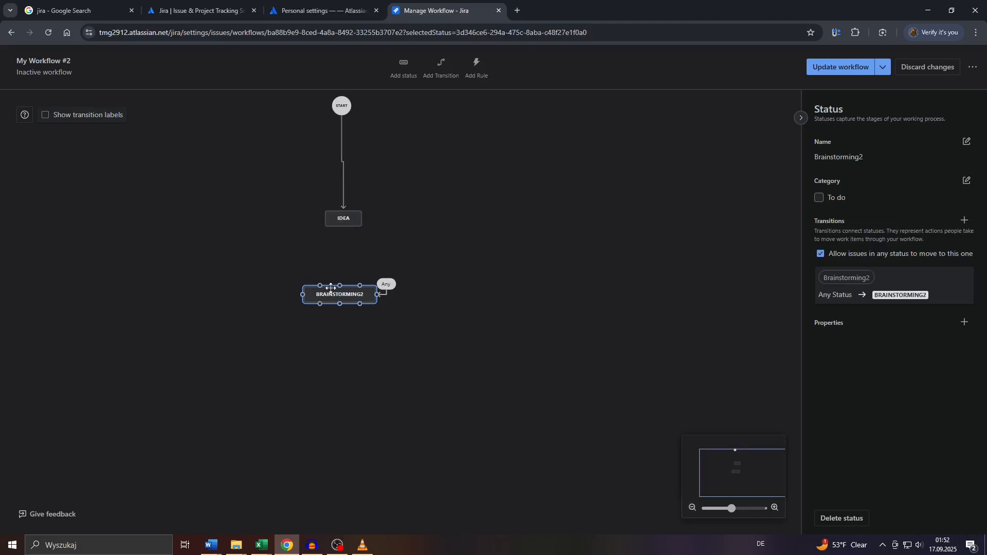
# Create a new status named Partially Done in the In progress category and add it to the workflow.
pyautogui.click(402, 67)
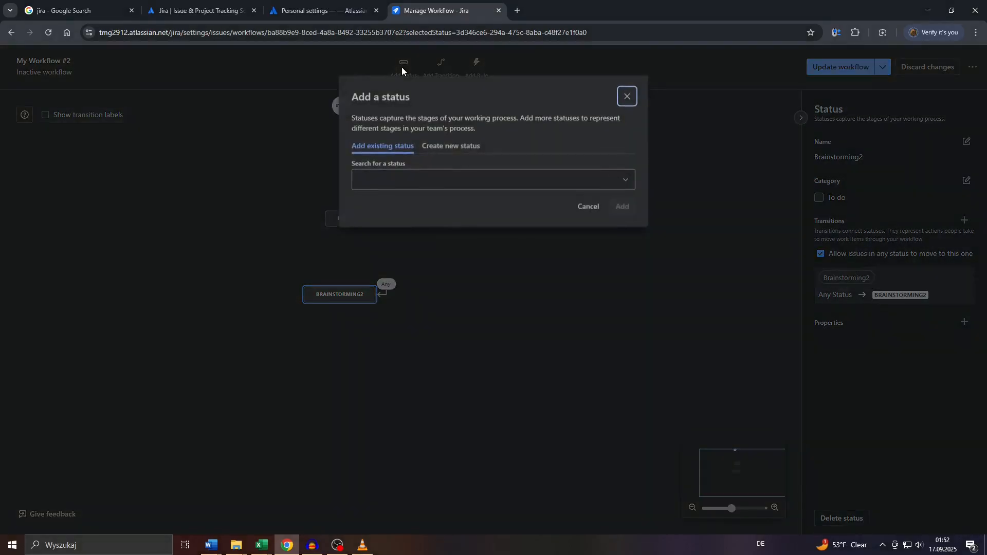
pyautogui.click(441, 148)
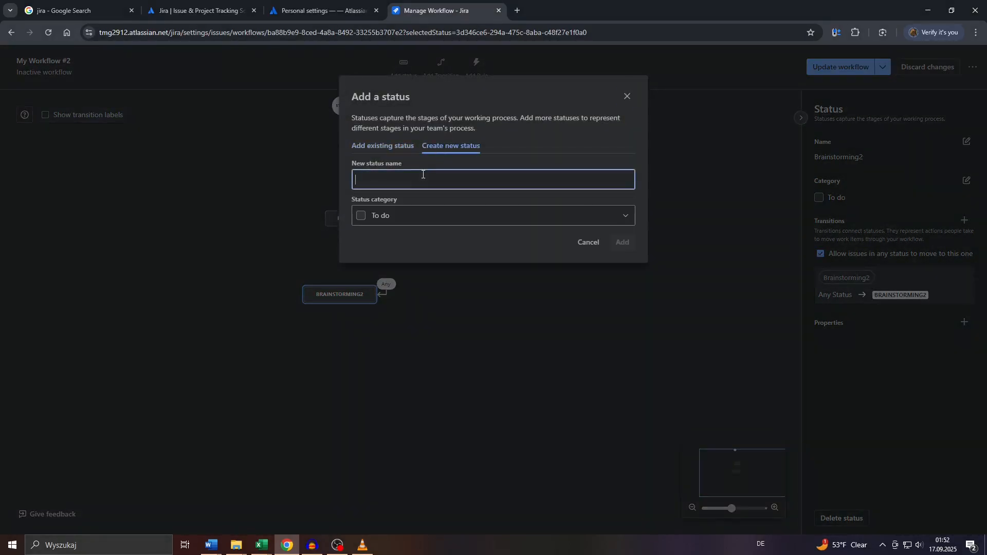
pyautogui.write('Partially ')
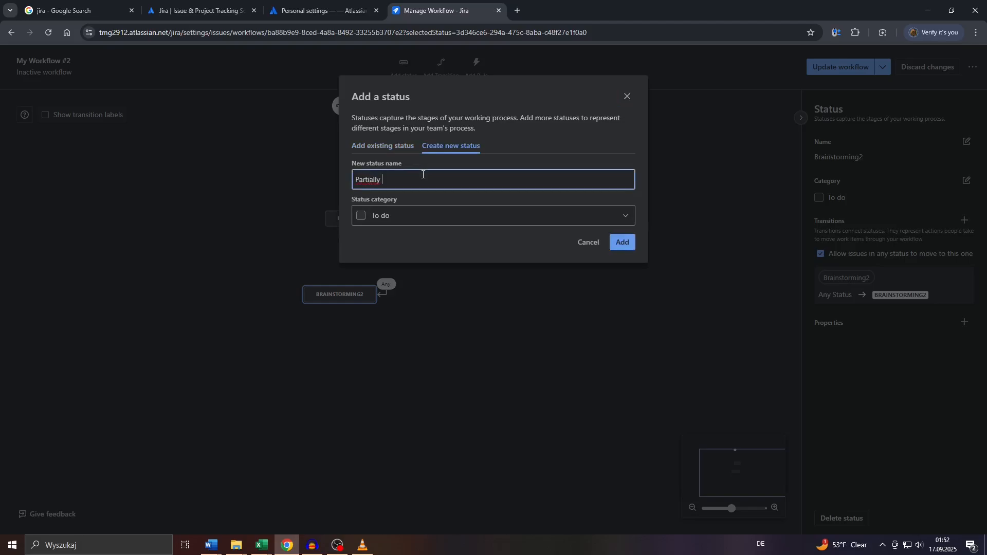
pyautogui.write('Done')
pyautogui.click(394, 216)
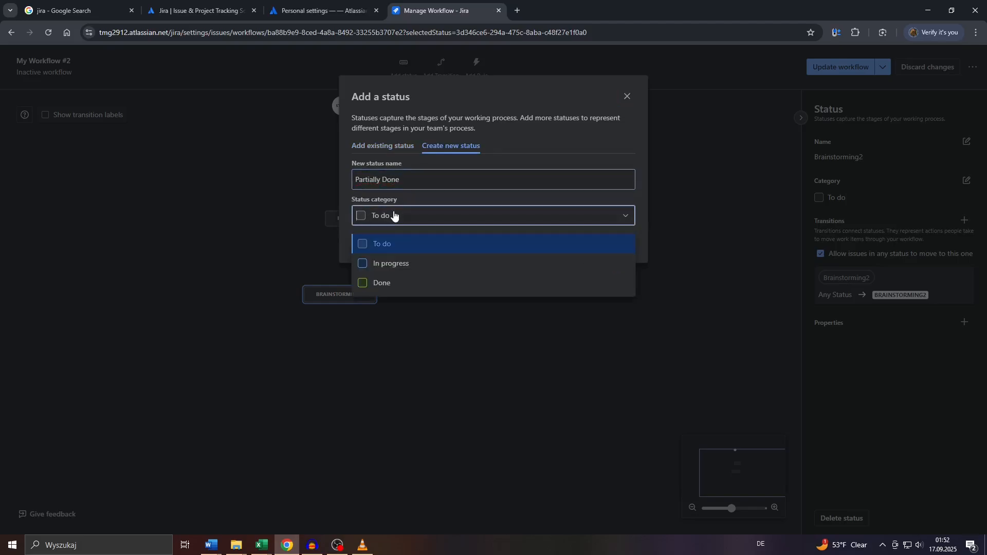
pyautogui.click(393, 260)
pyautogui.click(623, 238)
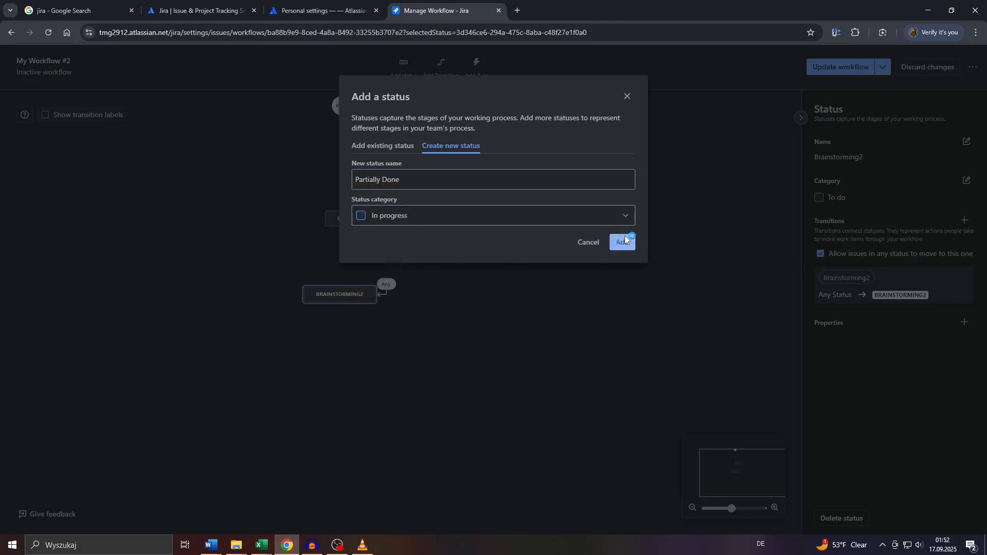
# Place the Partially Done status directly below Brainstorming2 in the workflow diagram.
pyautogui.scroll(-3, 423, 201)
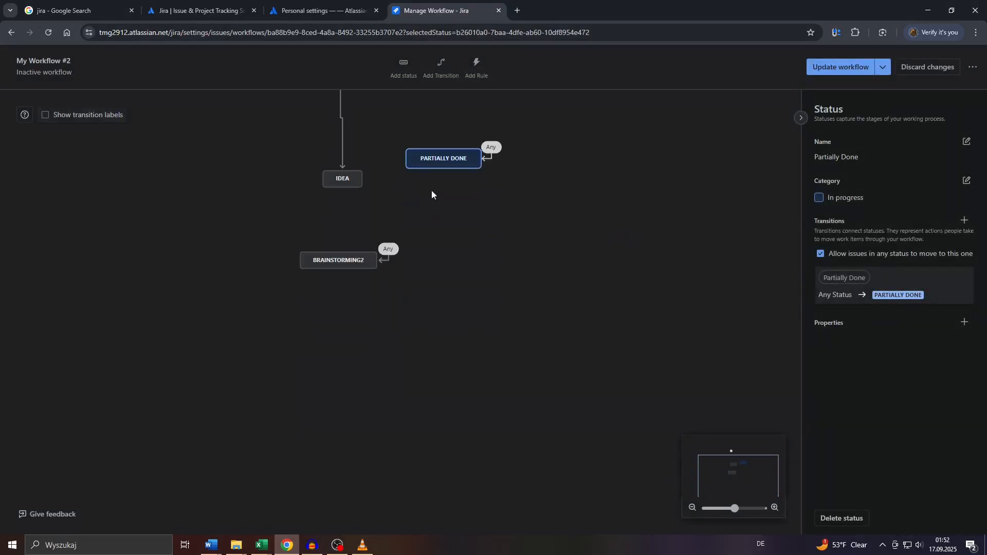
pyautogui.moveTo(435, 162); pyautogui.dragTo(340, 359)
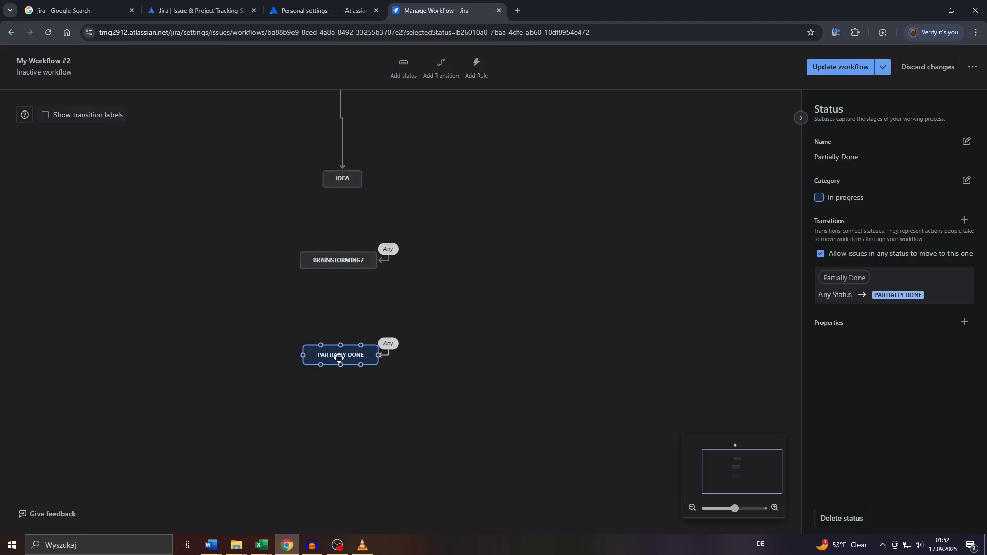
pyautogui.click(403, 64)
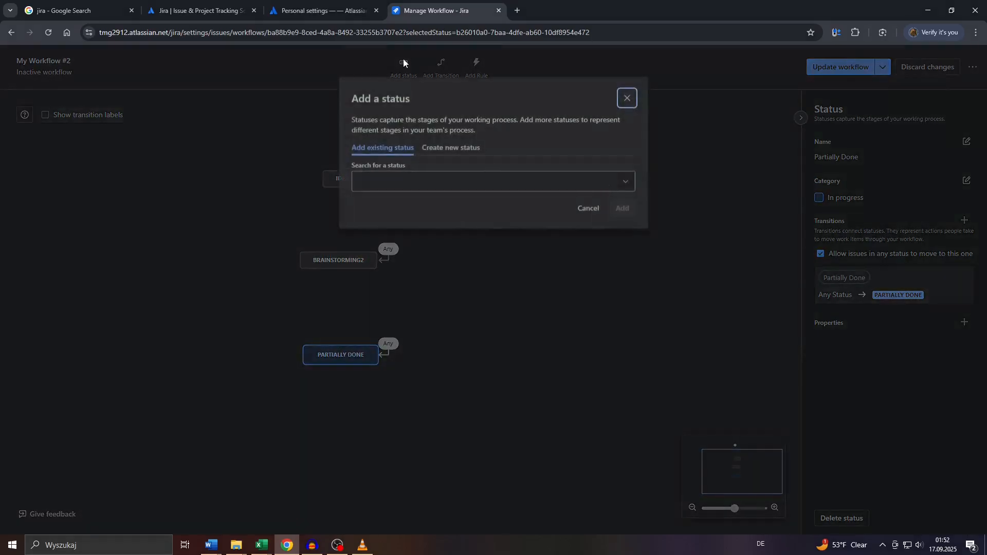
pyautogui.click(627, 99)
# Start a new transition that leads from the Idea status to the Brainstorming2 status.
pyautogui.scroll(3, 456, 209)
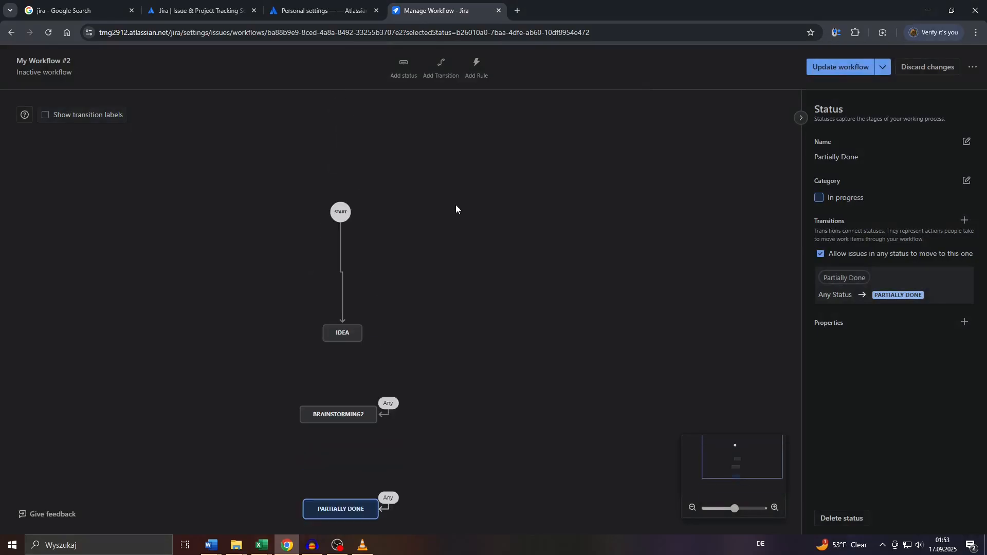
pyautogui.scroll(-2, 453, 209)
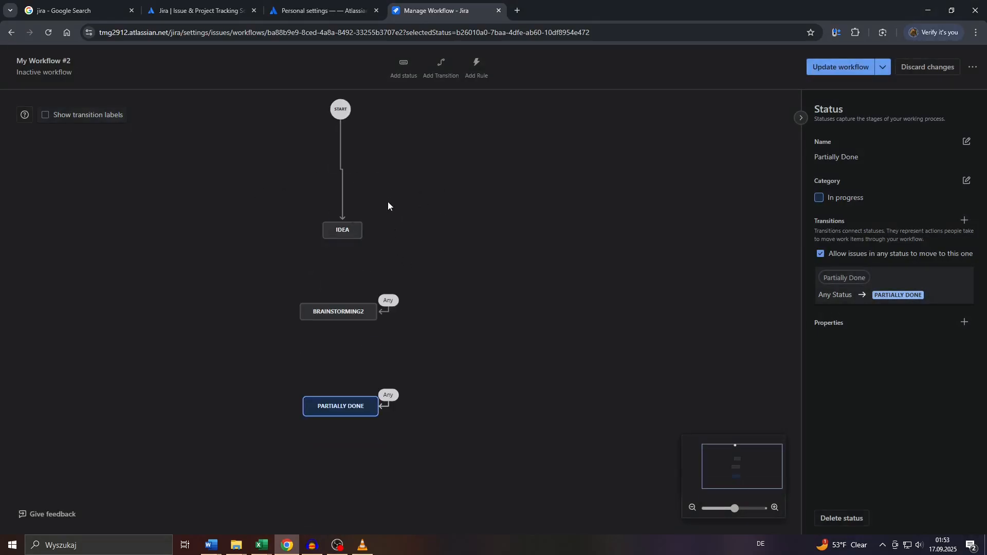
pyautogui.click(352, 229)
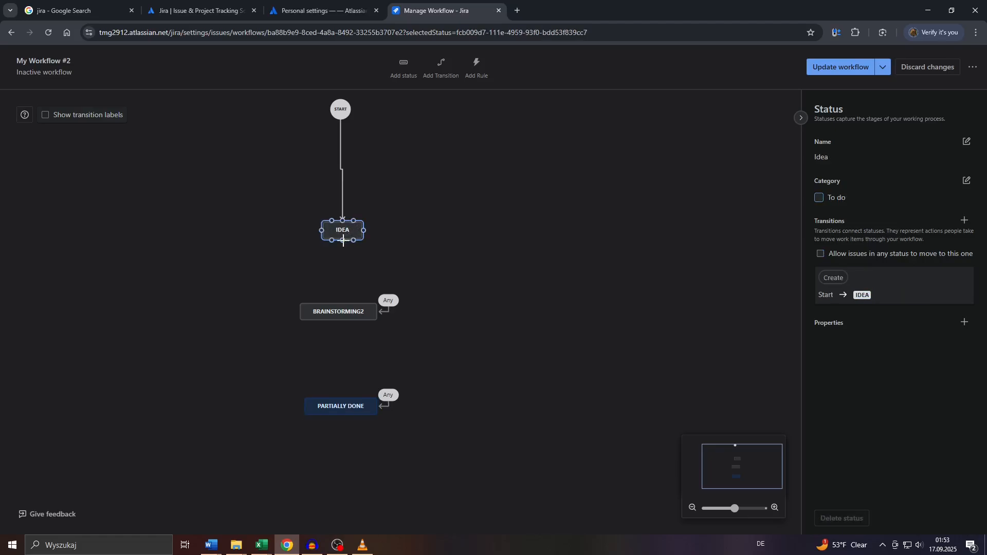
pyautogui.moveTo(344, 240); pyautogui.dragTo(339, 303)
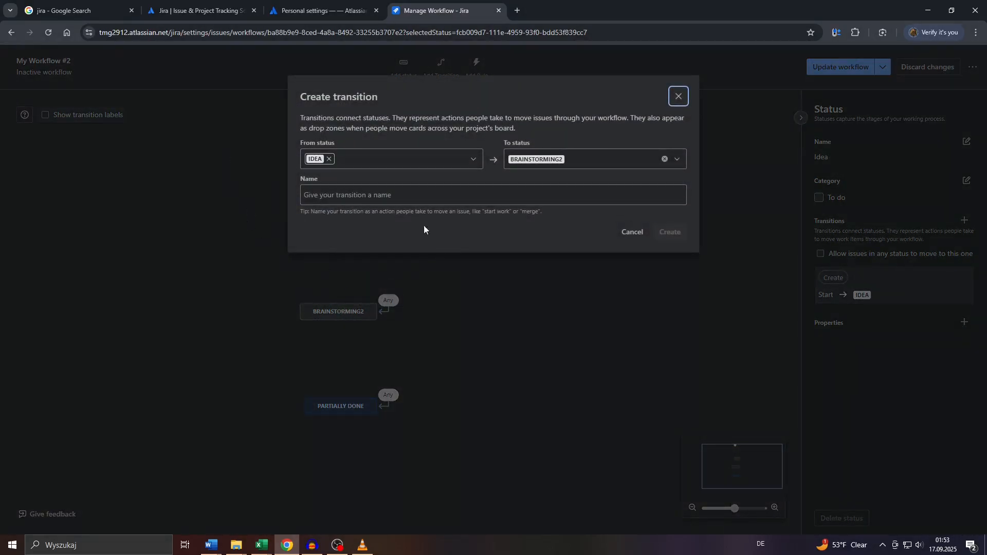
# Examine which statuses are offered as the source and the target of the new transition.
pyautogui.moveTo(301, 98); pyautogui.dragTo(375, 102)
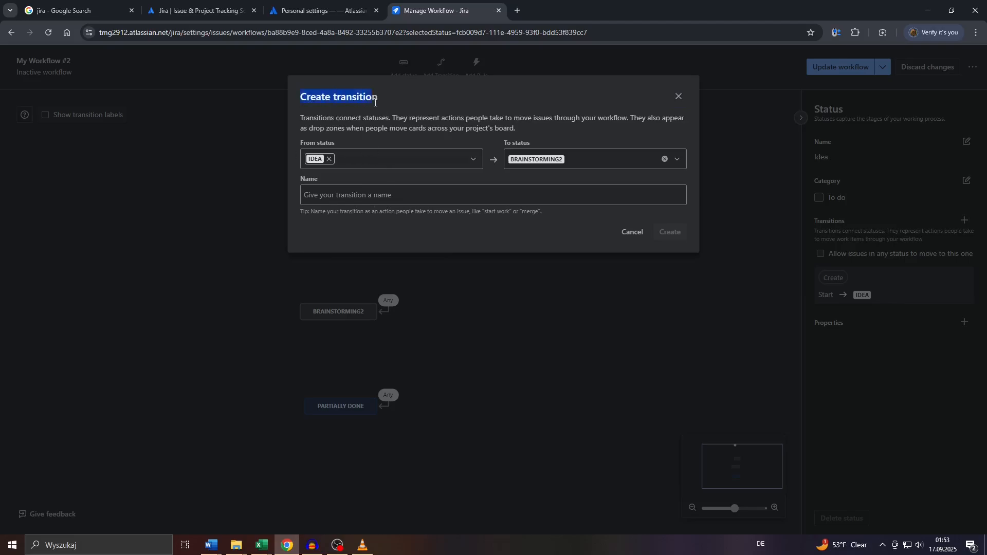
pyautogui.click(356, 131)
pyautogui.click(357, 166)
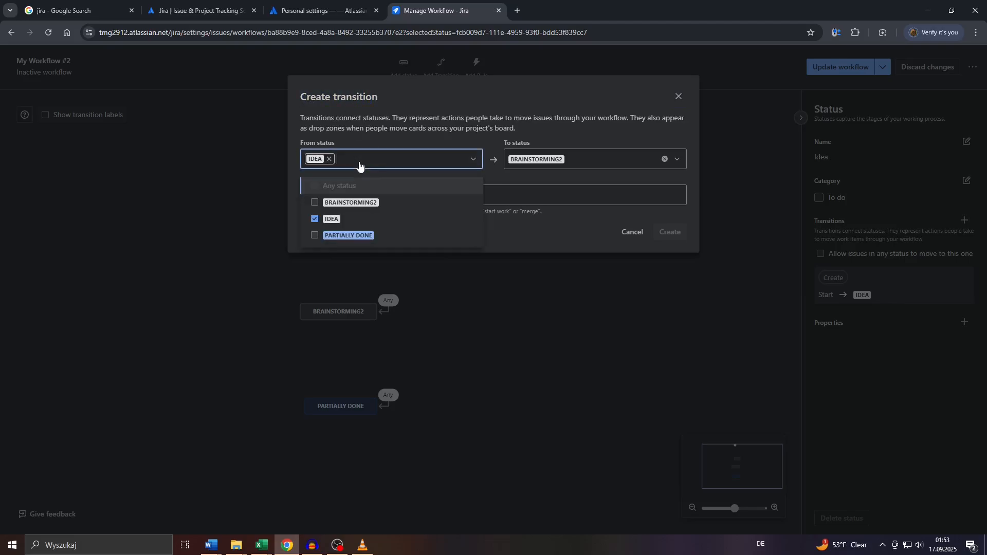
pyautogui.click(592, 154)
pyautogui.click(399, 165)
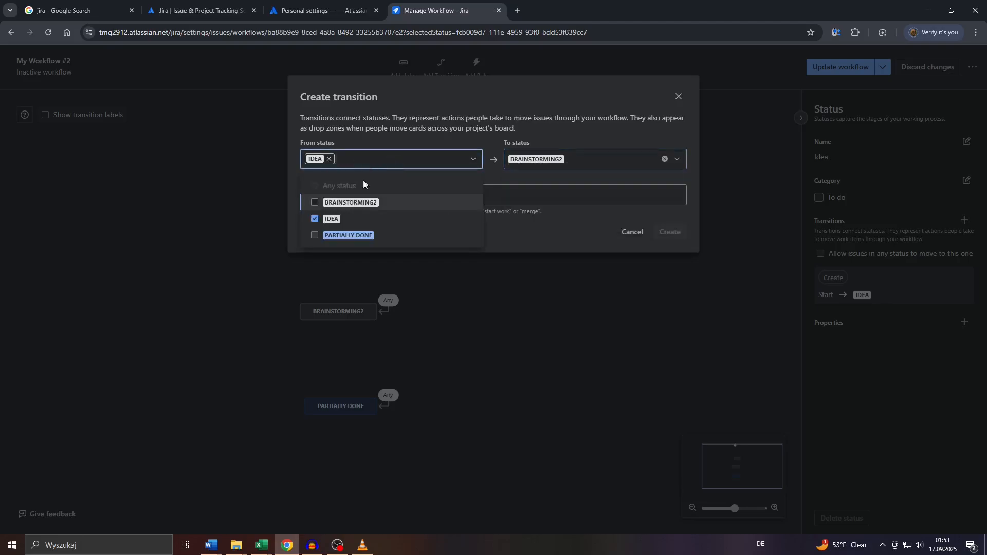
pyautogui.click(597, 163)
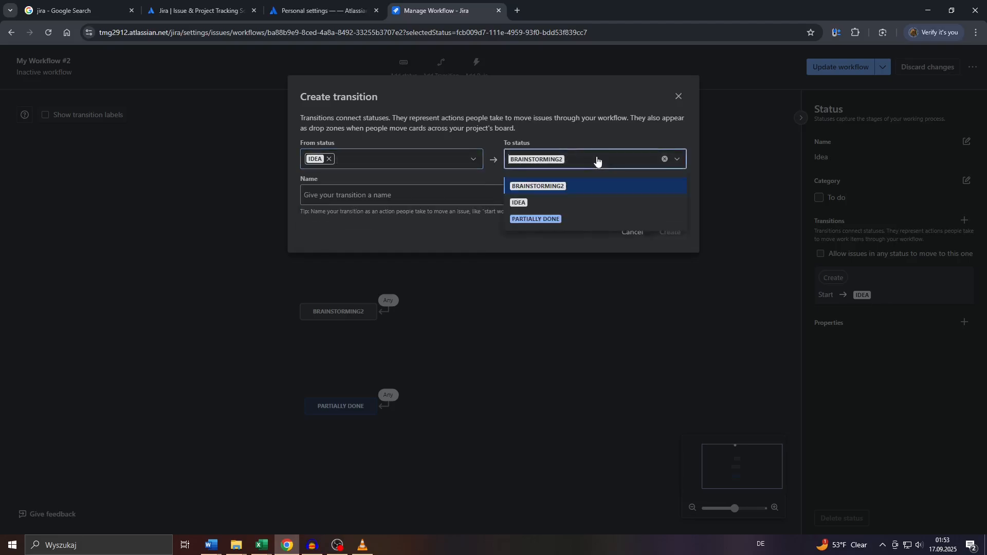
pyautogui.click(415, 159)
pyautogui.click(469, 159)
pyautogui.click(472, 161)
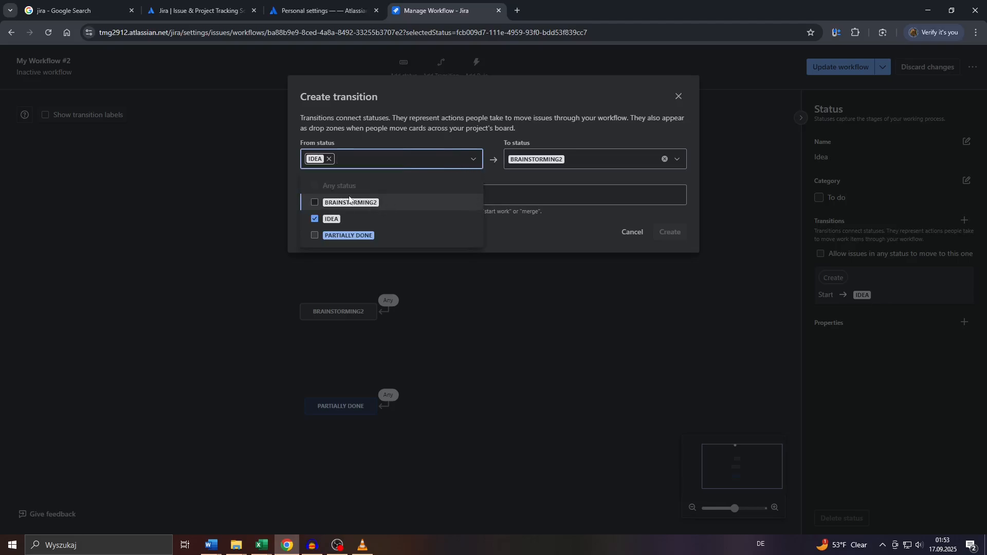
pyautogui.click(437, 114)
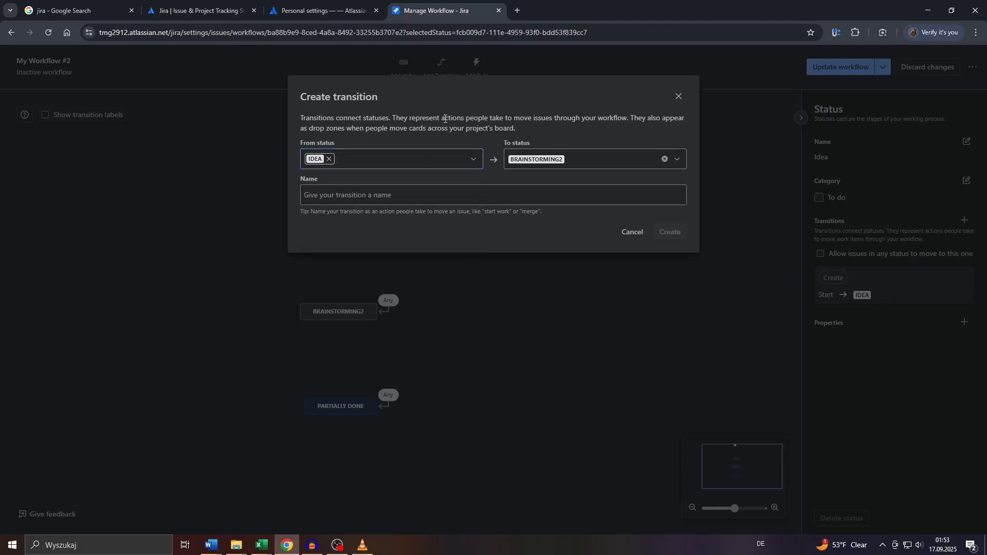
pyautogui.click(572, 161)
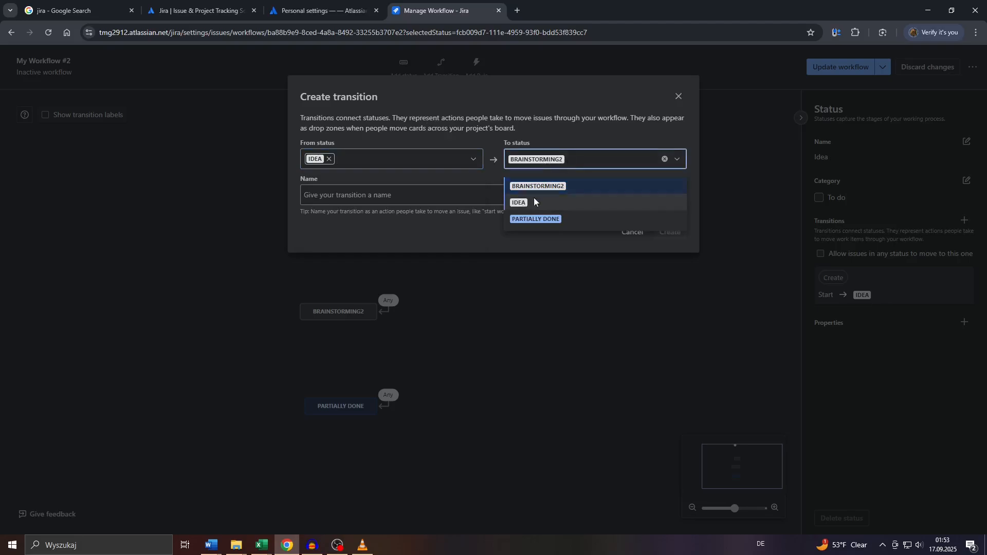
# Name the transition from Idea to Brainstorming2 "Find ideas" and create it.
pyautogui.click(461, 195)
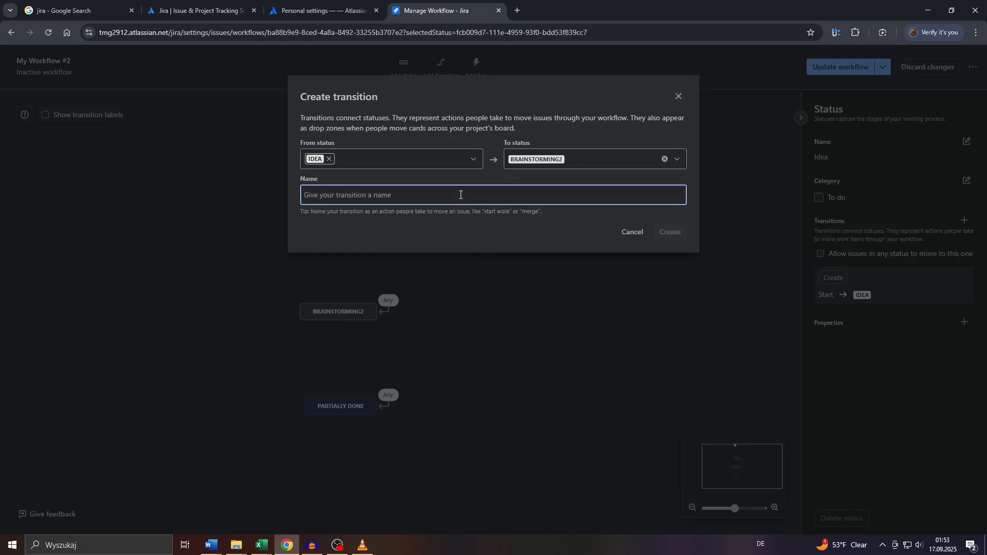
pyautogui.write('Find ideas')
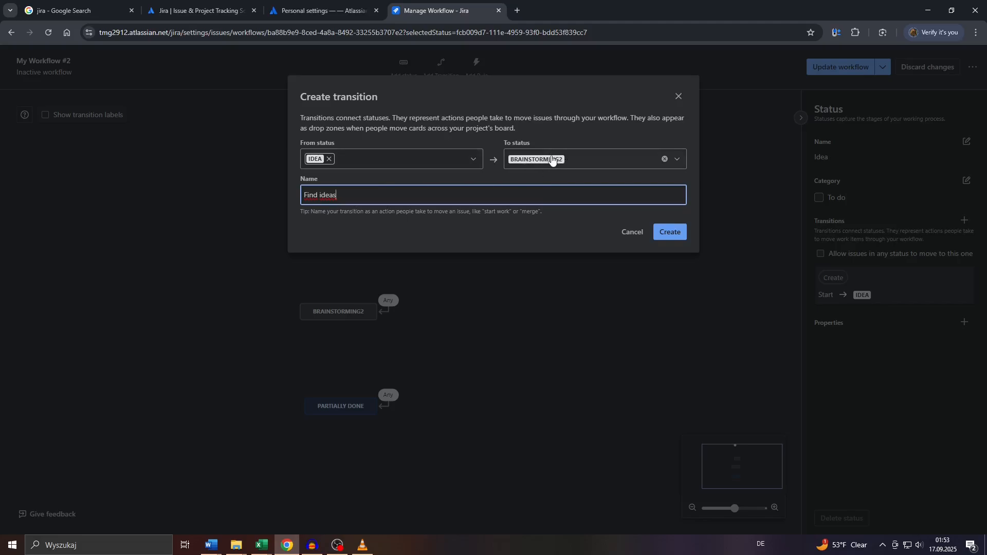
pyautogui.tripleClick(341, 193)
pyautogui.click(356, 195)
pyautogui.moveTo(305, 196); pyautogui.dragTo(409, 209)
pyautogui.moveTo(330, 212); pyautogui.dragTo(441, 215)
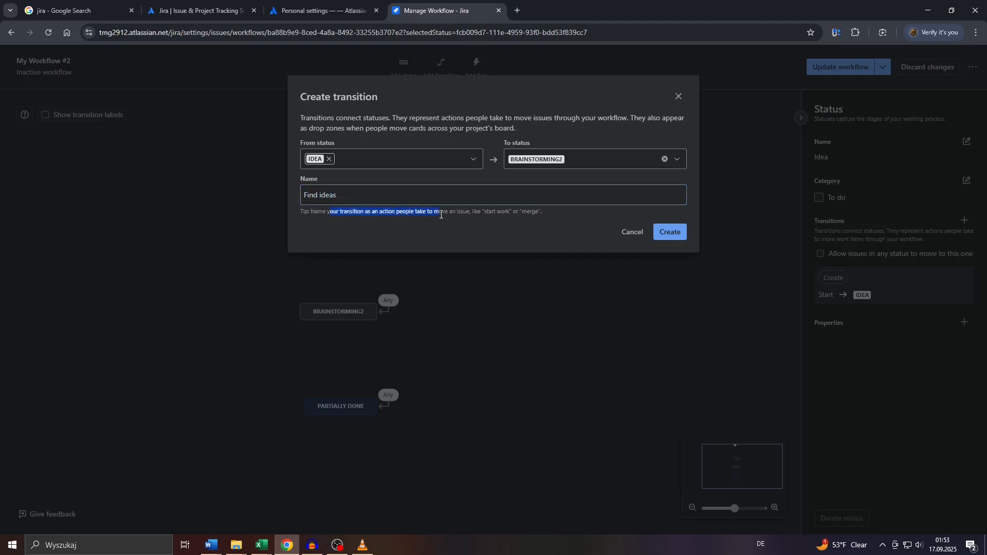
pyautogui.click(486, 215)
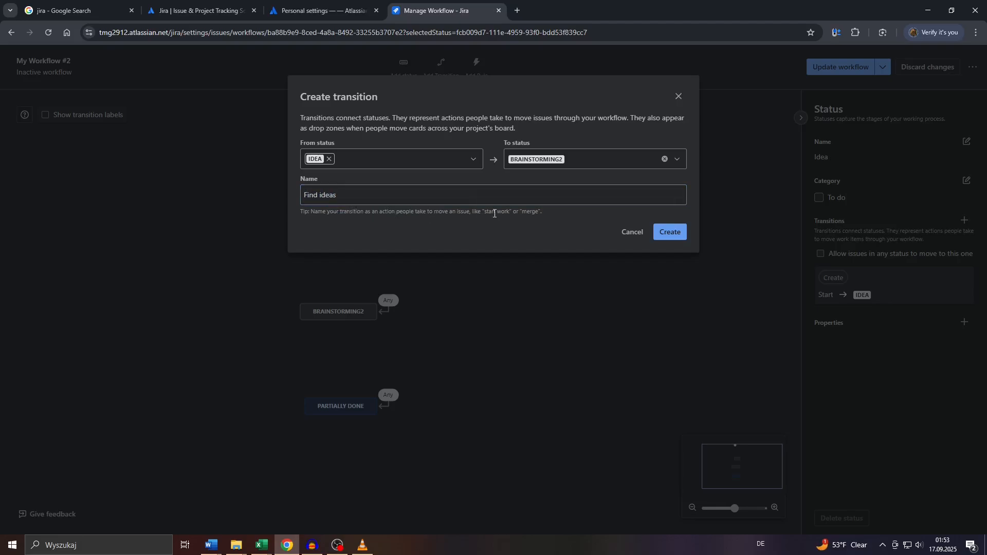
pyautogui.click(670, 232)
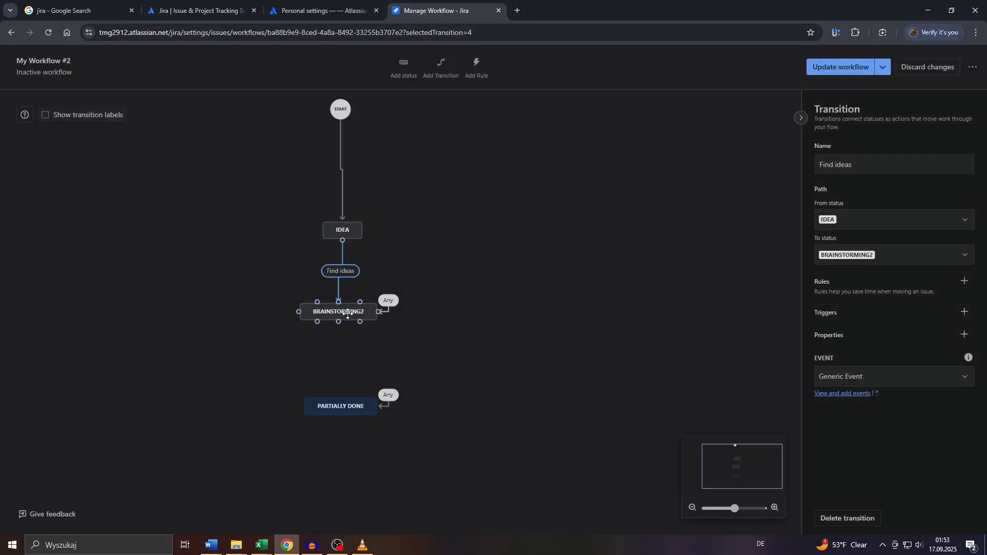
# Create a transition named "take action" from the Brainstorming2 status to the Partially Done status.
pyautogui.moveTo(339, 322)
pyautogui.mouseDown()
pyautogui.moveTo(340, 403)
pyautogui.moveTo(344, 322)
pyautogui.mouseUp()
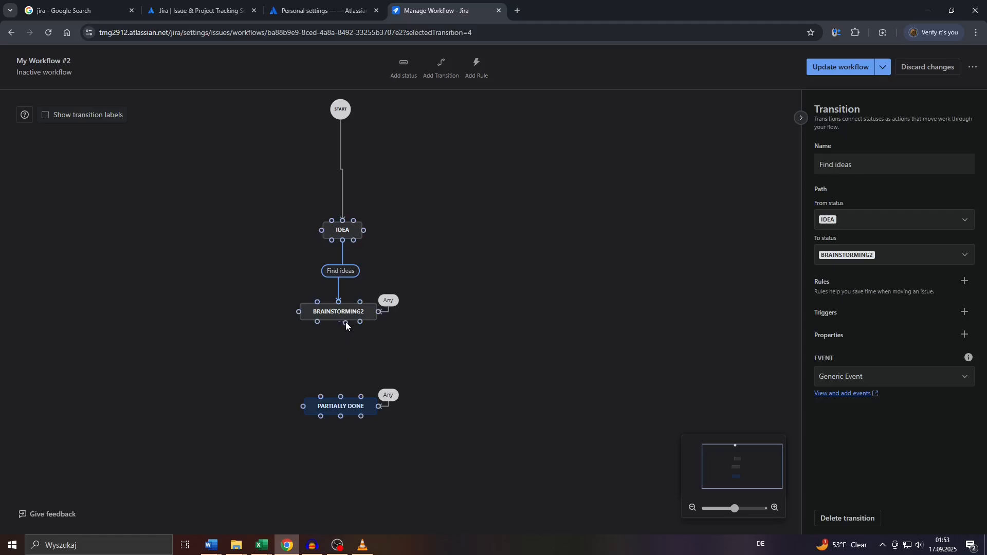
pyautogui.click(443, 69)
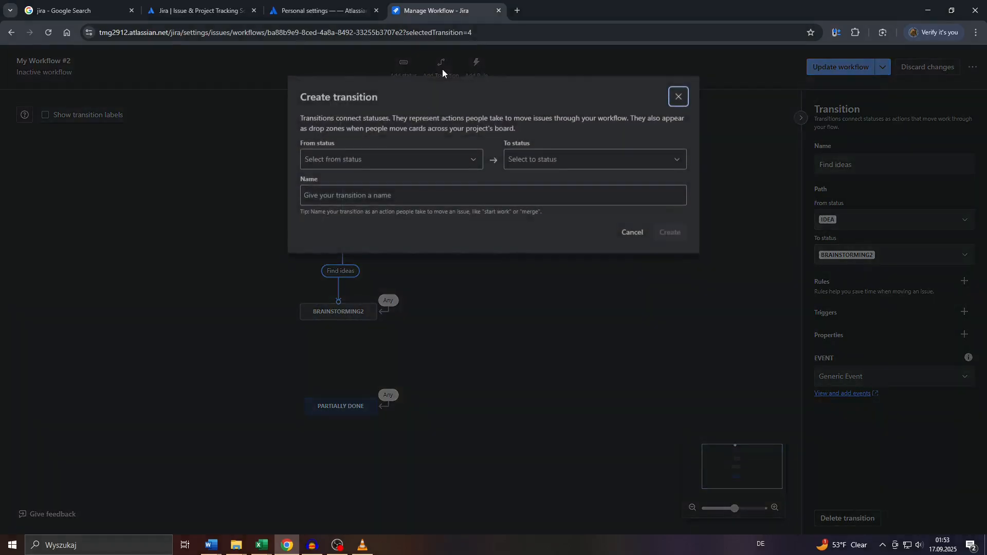
pyautogui.click(382, 161)
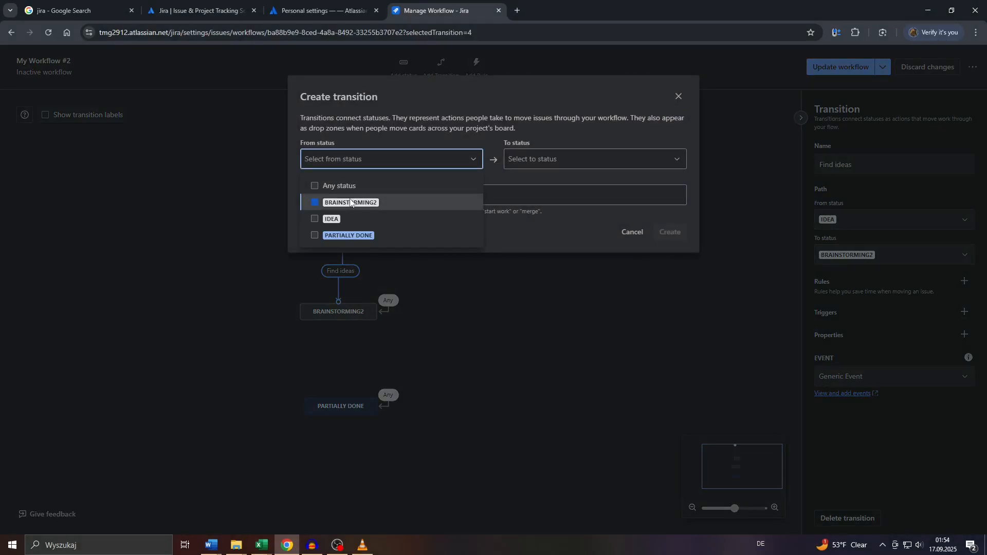
pyautogui.click(351, 203)
pyautogui.click(384, 136)
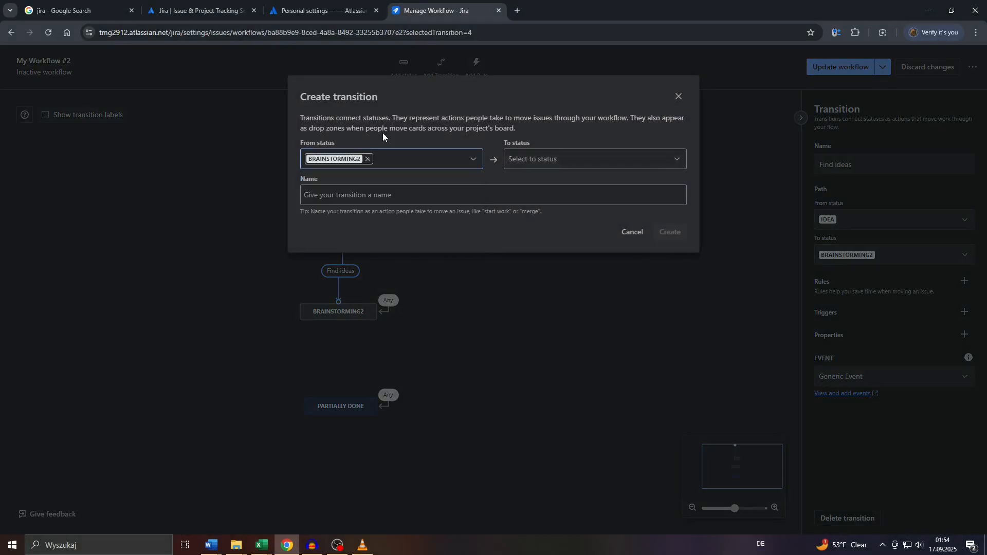
pyautogui.click(520, 163)
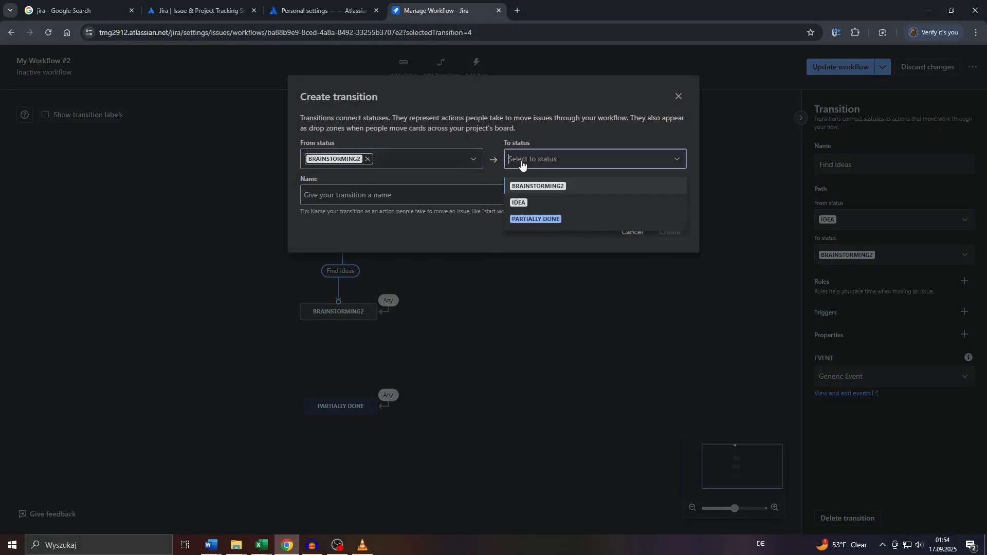
pyautogui.click(528, 219)
pyautogui.click(403, 198)
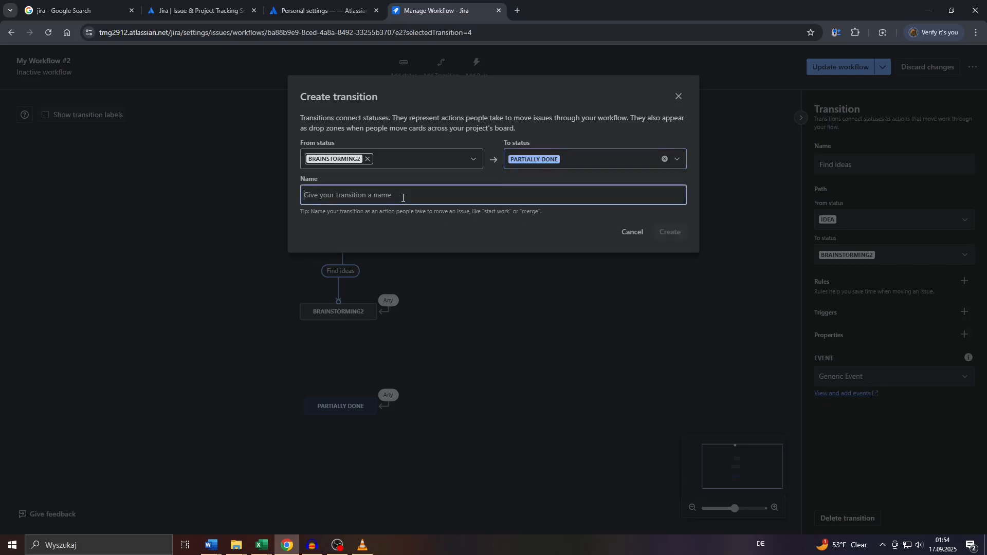
pyautogui.write('take action')
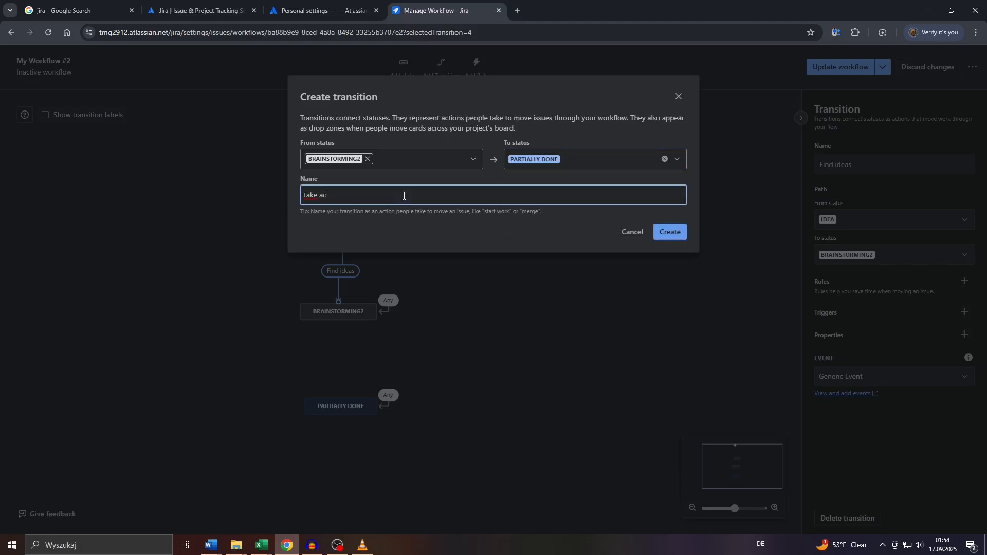
pyautogui.click(668, 232)
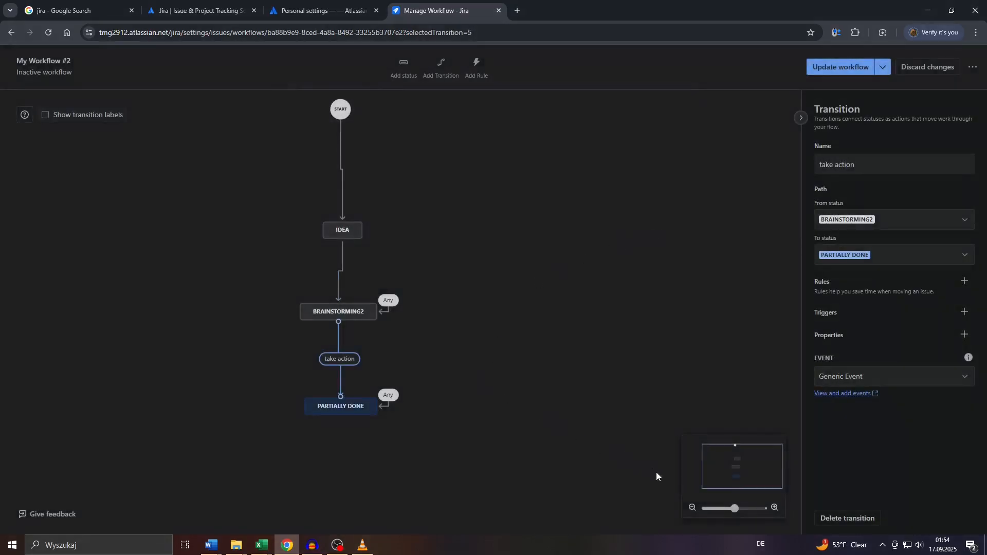
pyautogui.click(692, 508)
pyautogui.click(693, 507)
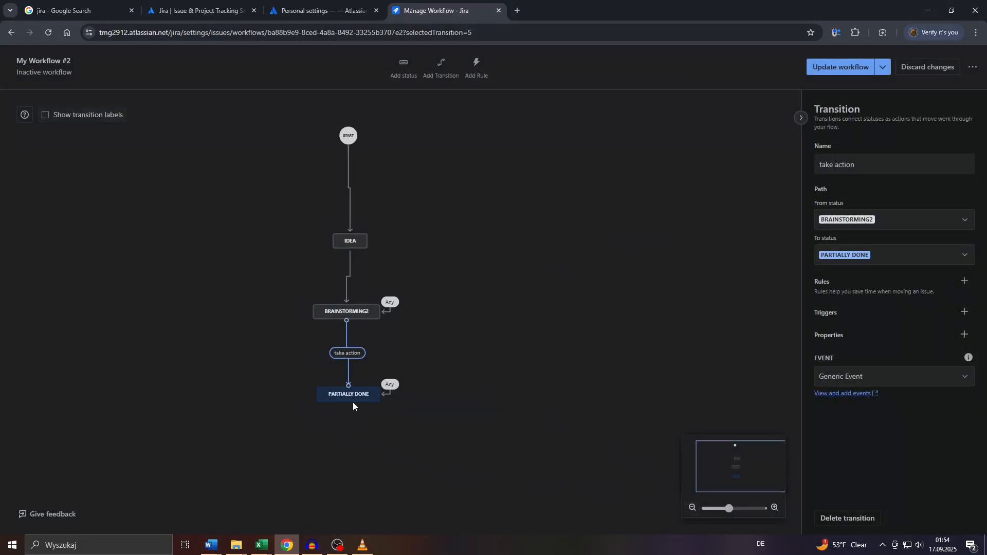
# Move the Partially Done status down and to the left of Brainstorming2 in the workflow diagram.
pyautogui.moveTo(351, 397); pyautogui.dragTo(206, 452)
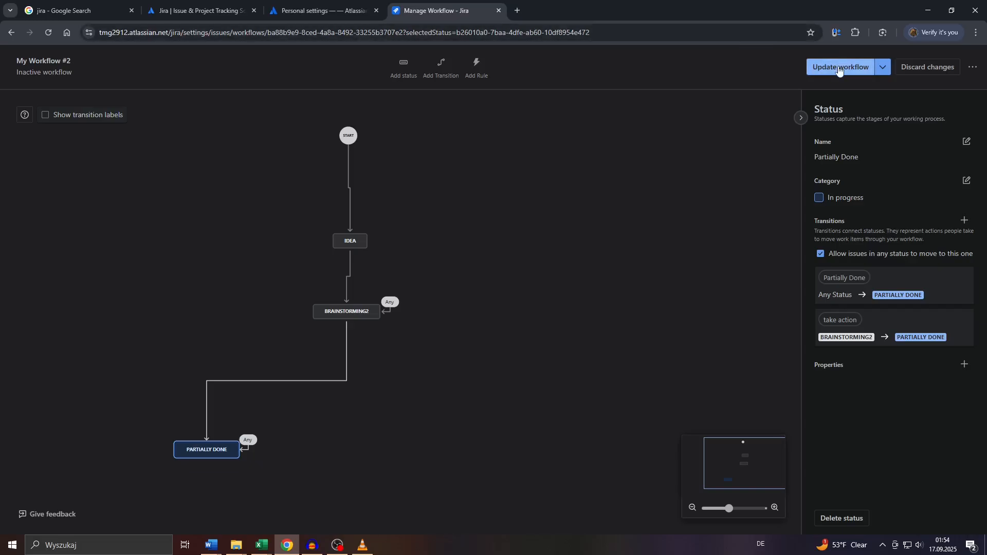
pyautogui.click(463, 307)
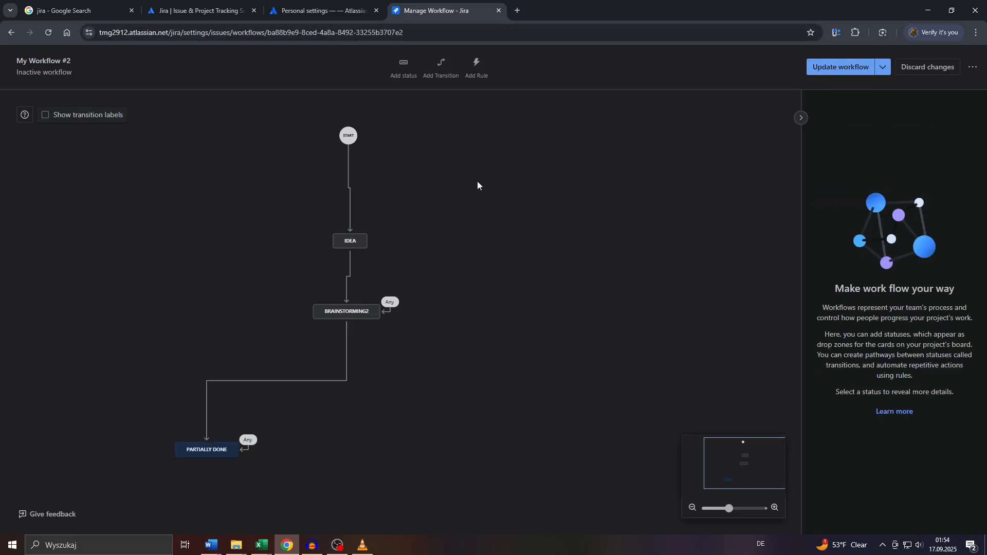
# Start a new workflow rule of the type "Assign an issue" after looking through the available rules.
pyautogui.click(479, 64)
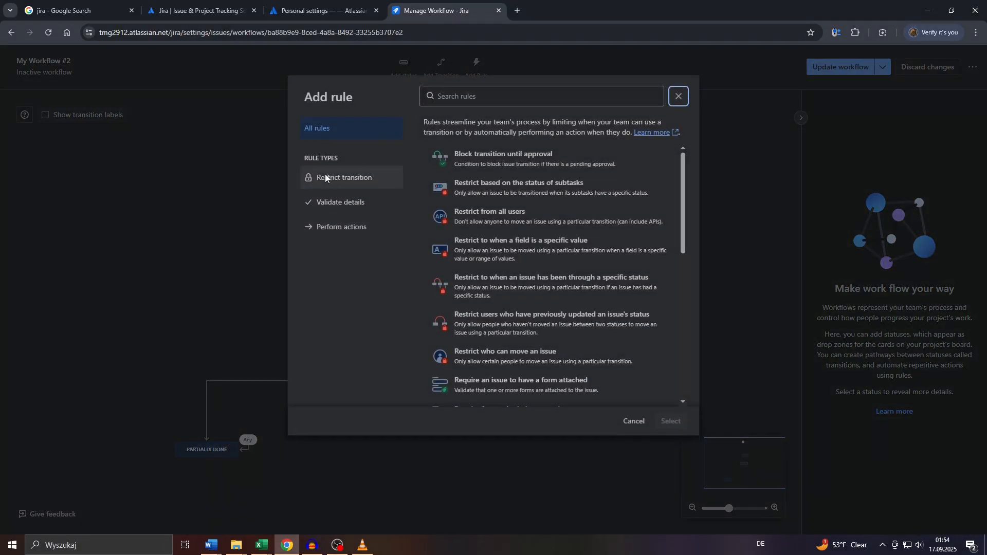
pyautogui.moveTo(442, 122); pyautogui.dragTo(565, 134)
pyautogui.click(564, 134)
pyautogui.scroll(-7, 488, 226)
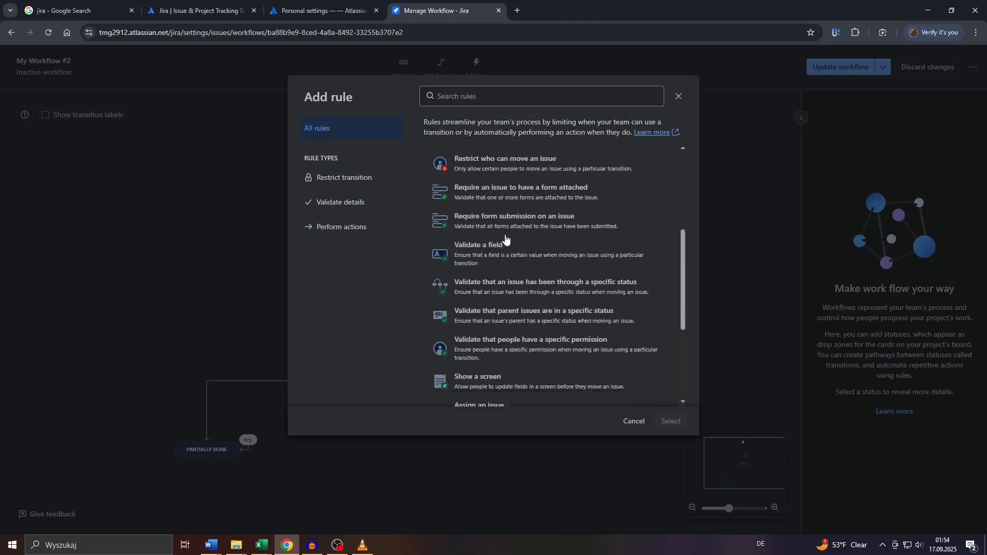
pyautogui.scroll(2, 489, 213)
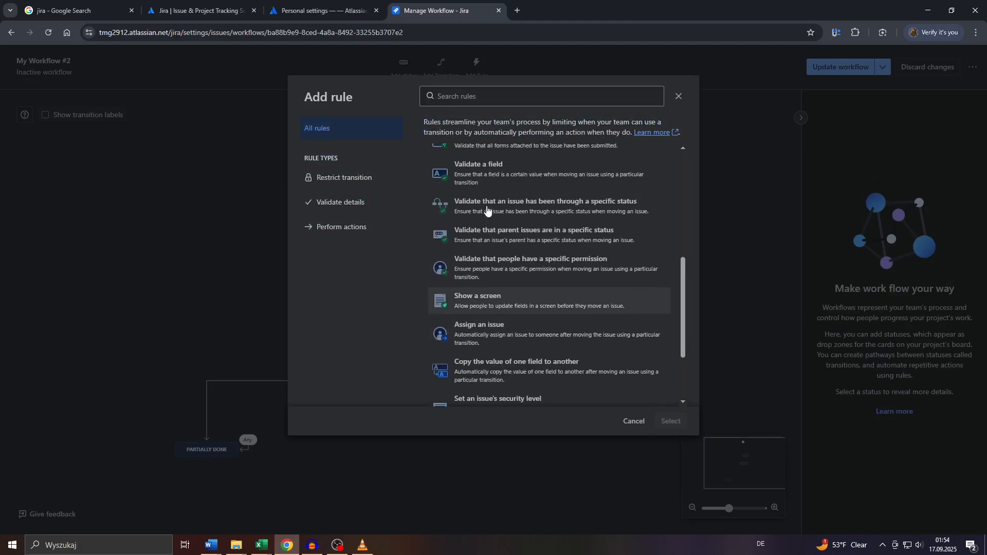
pyautogui.scroll(-2, 491, 288)
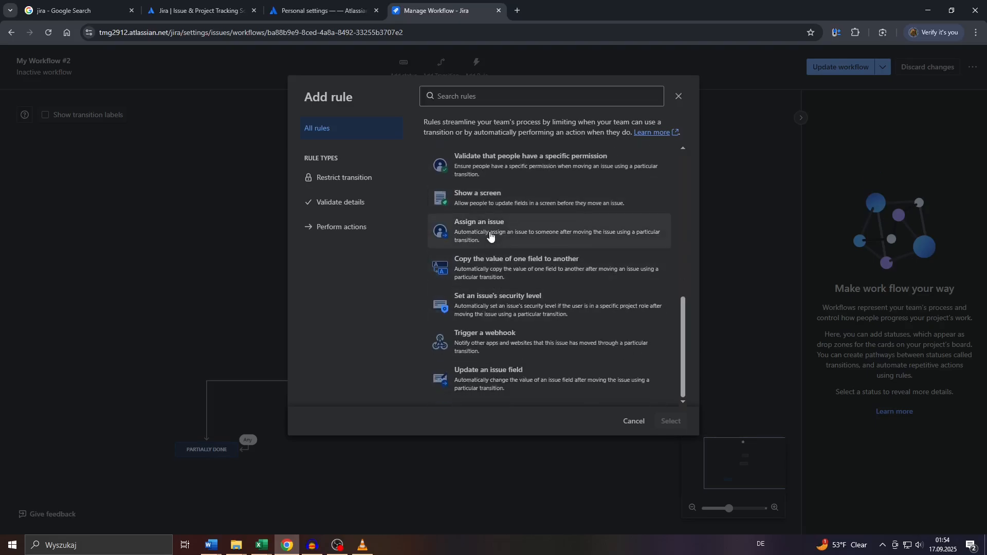
pyautogui.click(489, 234)
pyautogui.click(671, 421)
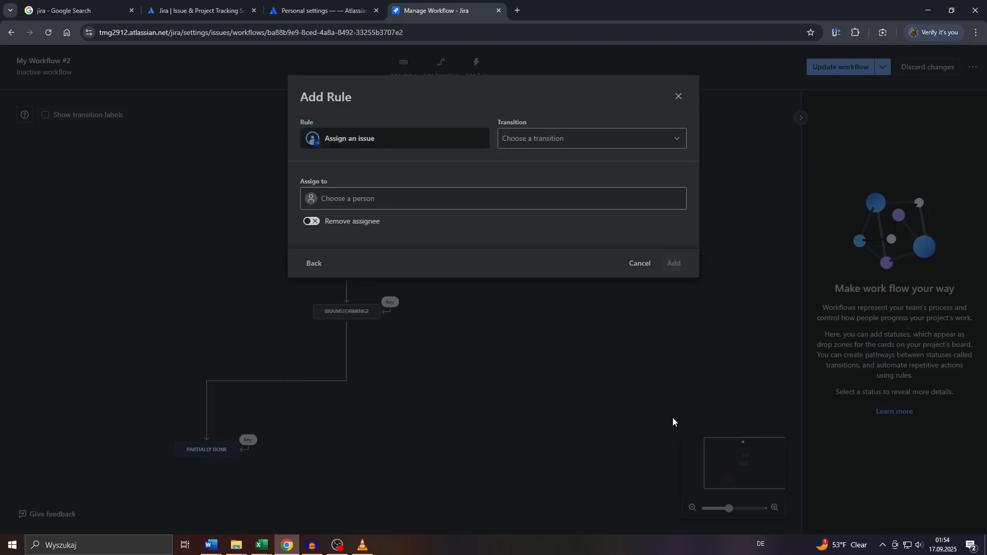
# Apply the rule to the transition from Start to Idea, assign issues to the Default assignee, and add the rule.
pyautogui.click(531, 138)
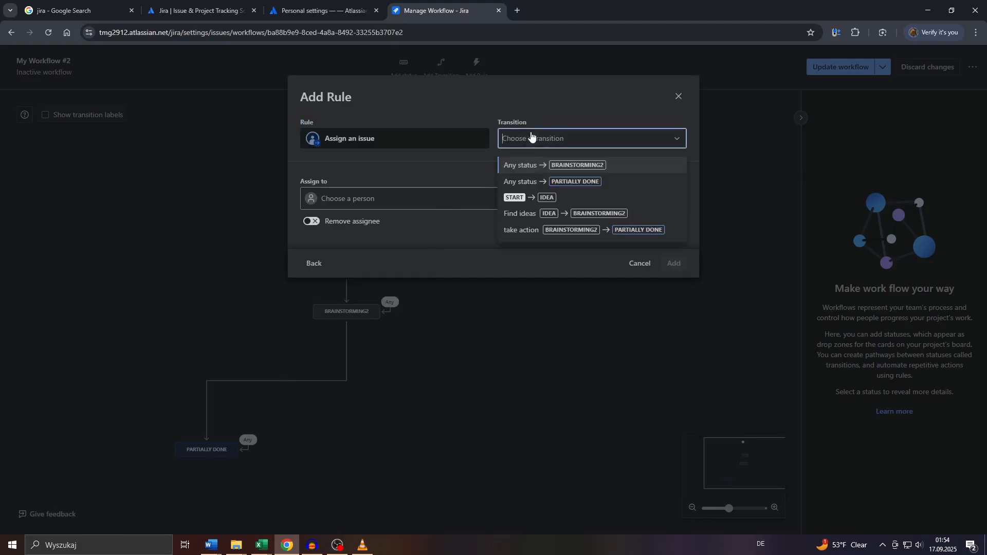
pyautogui.click(534, 198)
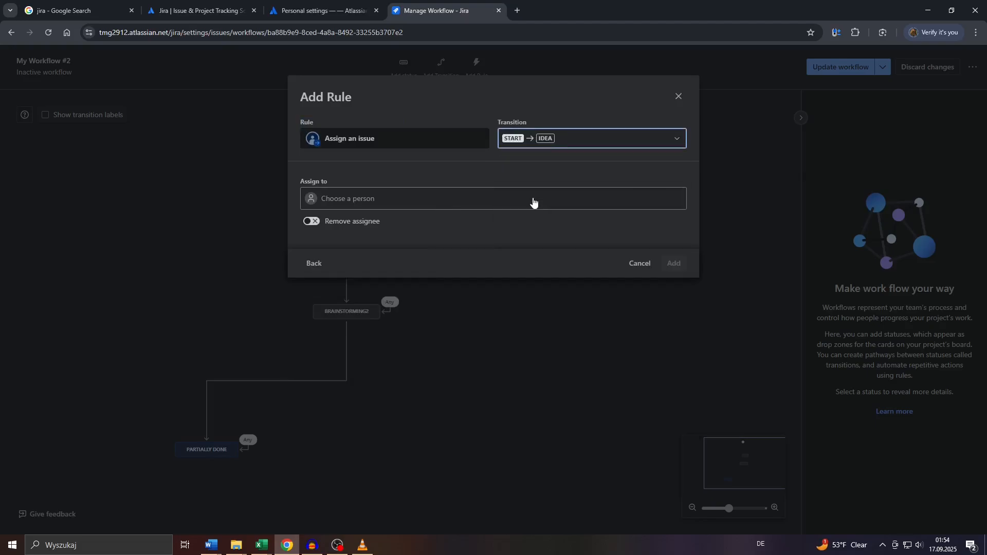
pyautogui.click(393, 204)
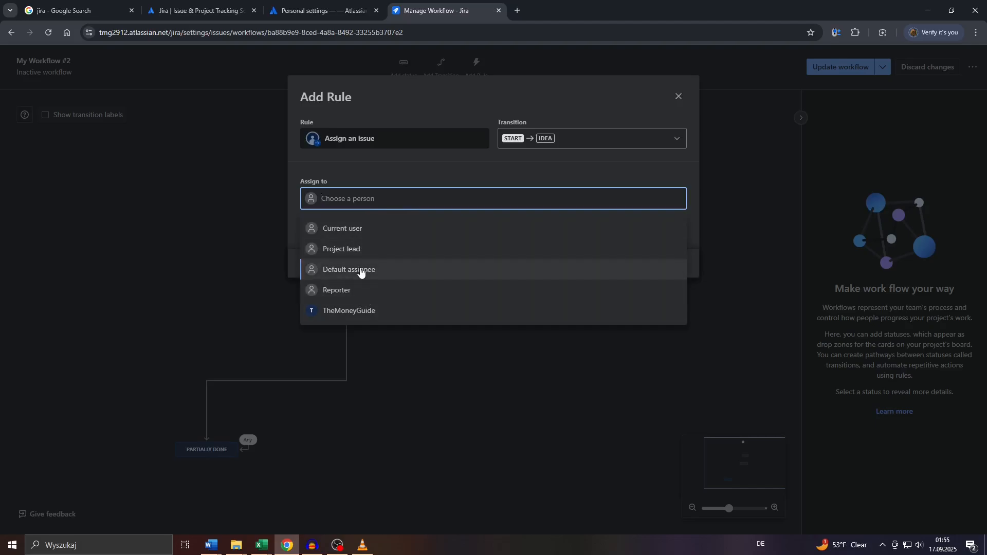
pyautogui.click(389, 270)
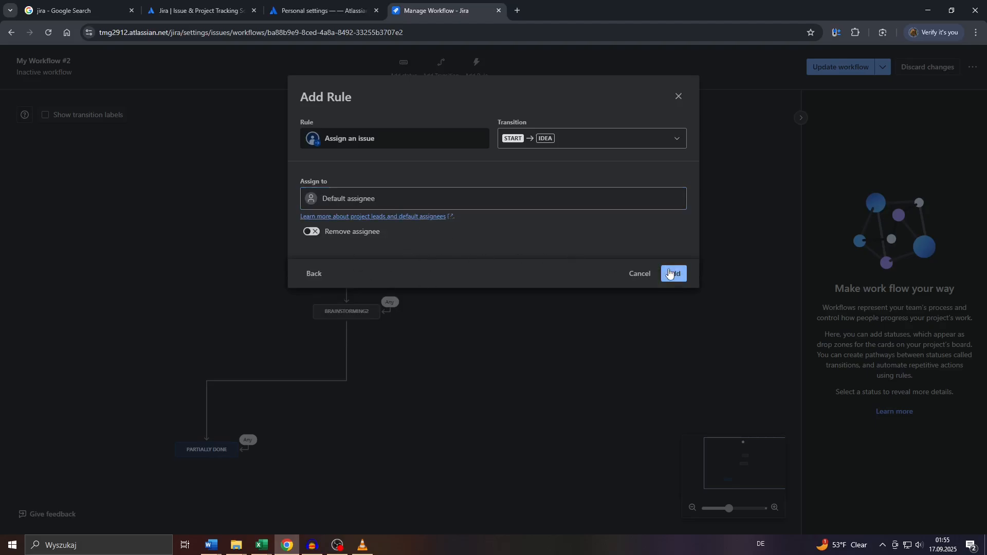
pyautogui.click(671, 271)
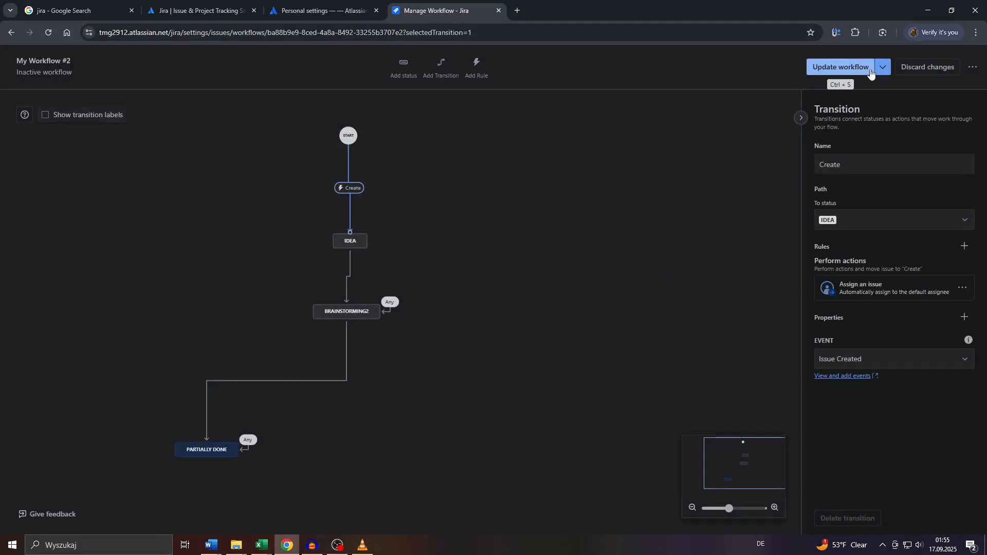
# Save the changes to My Workflow #2 by updating the existing workflow, and dismiss the notification.
pyautogui.click(884, 72)
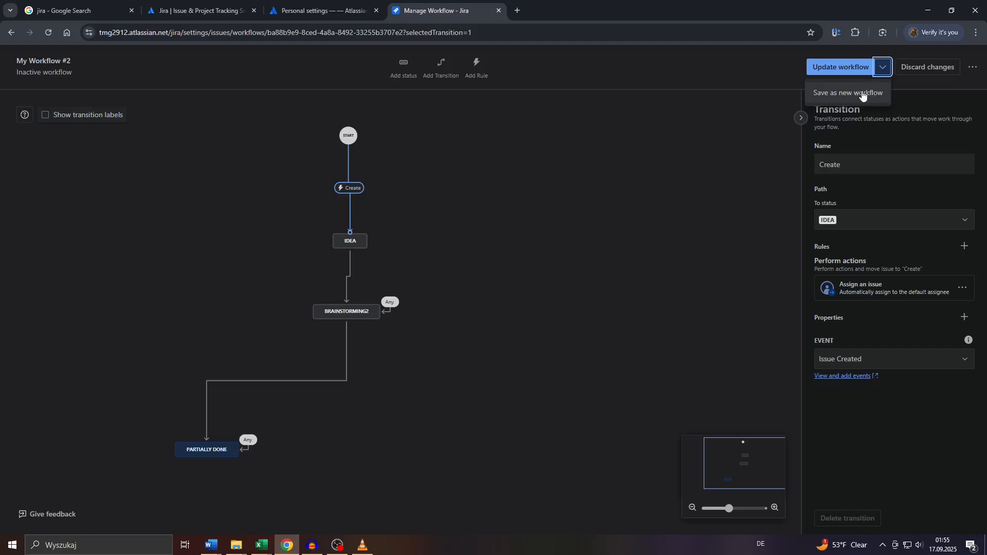
pyautogui.click(847, 67)
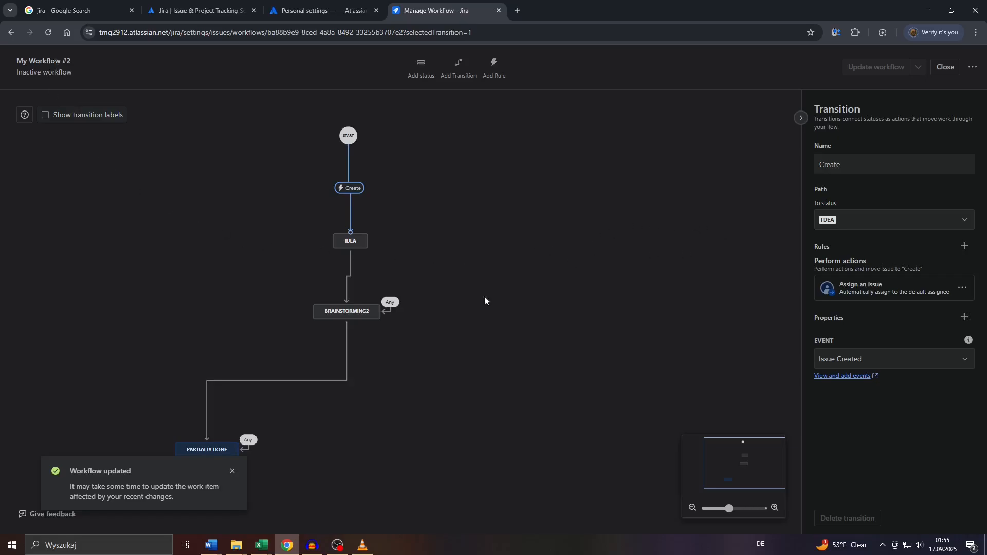
pyautogui.click(233, 471)
pyautogui.scroll(6, 305, 219)
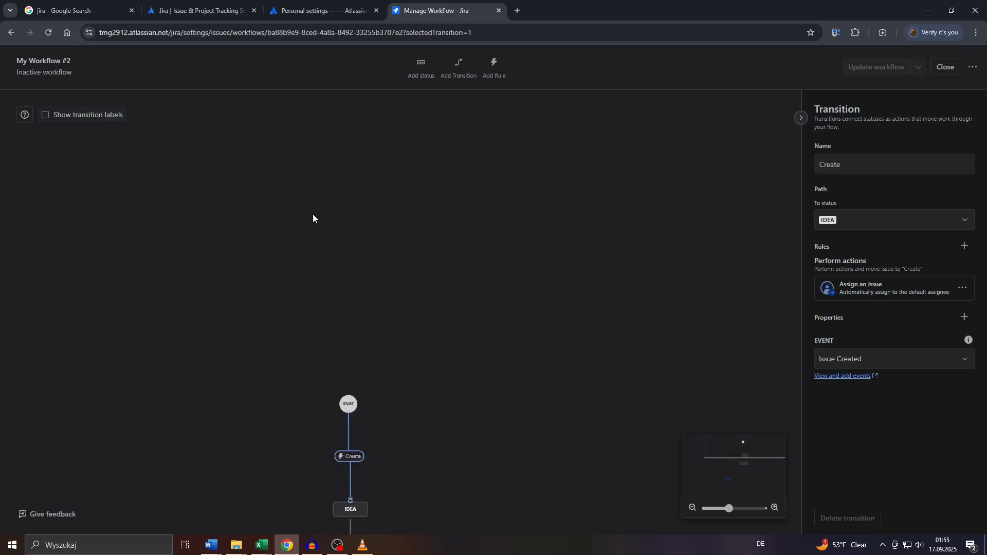
# Open the list of inactive workflows in the Jira work item settings and locate My Workflow #2.
pyautogui.hotkey('ctrl', 'shift', 't')
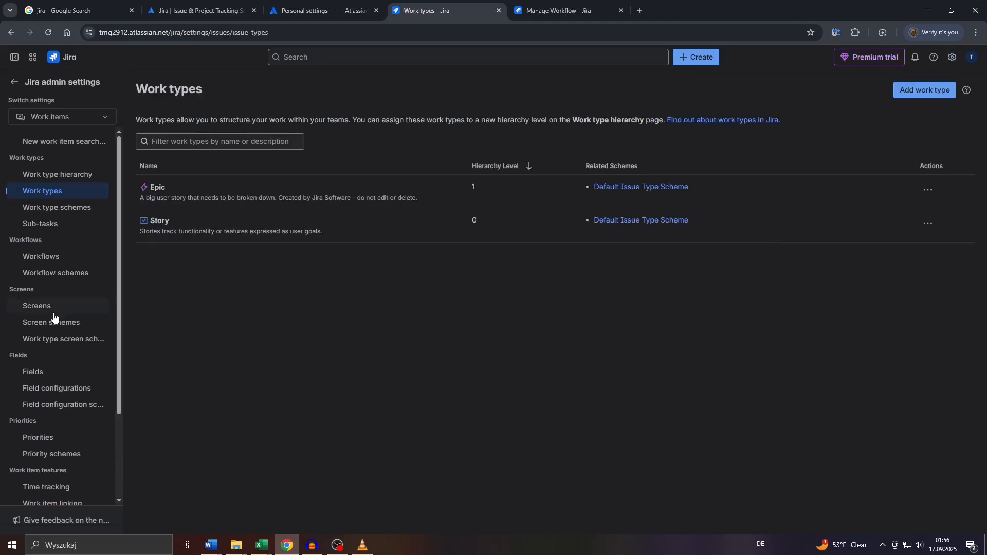
pyautogui.click(46, 264)
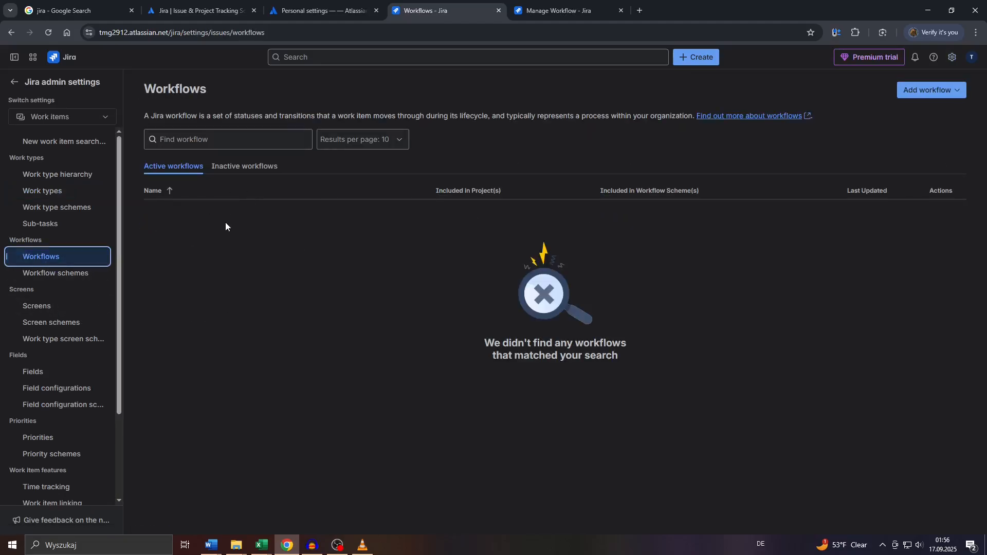
pyautogui.click(237, 174)
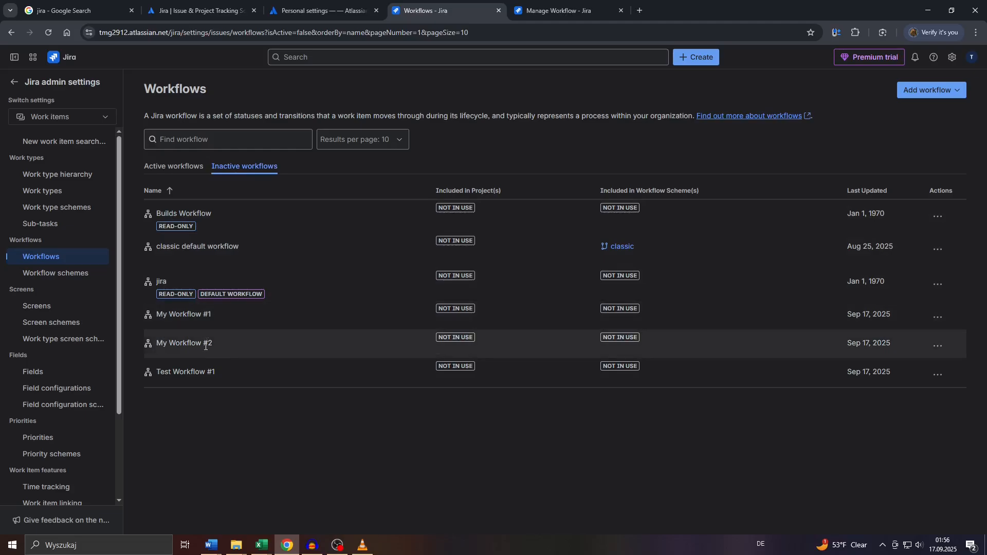
pyautogui.moveTo(159, 345); pyautogui.dragTo(221, 347)
pyautogui.click(171, 344)
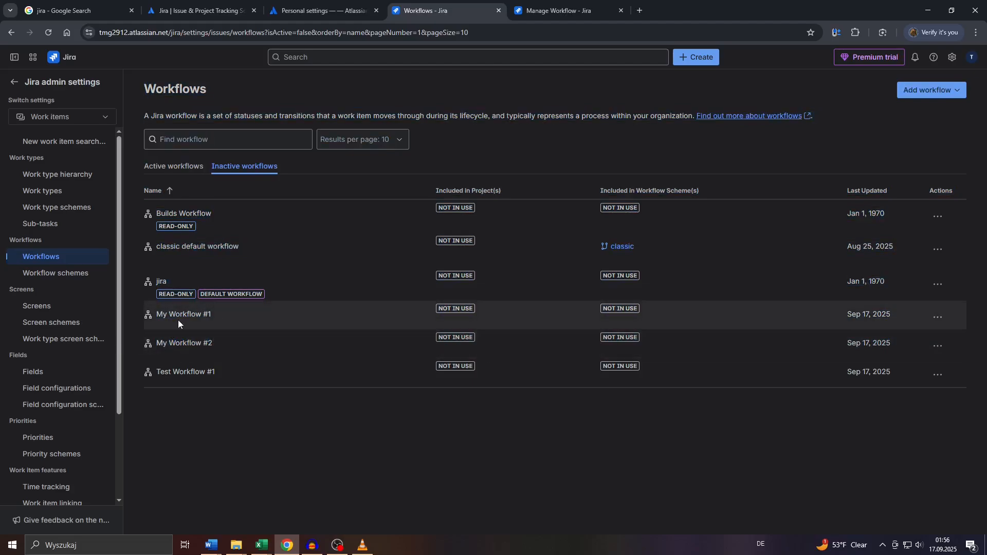
# Leave the admin settings and open the list of all work in My Team Project #1.
pyautogui.click(14, 87)
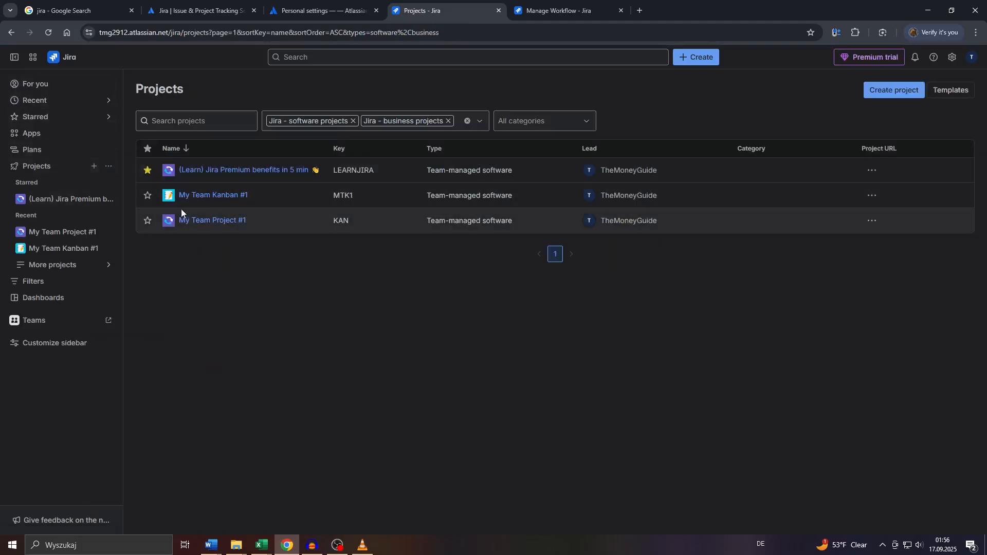
pyautogui.click(74, 232)
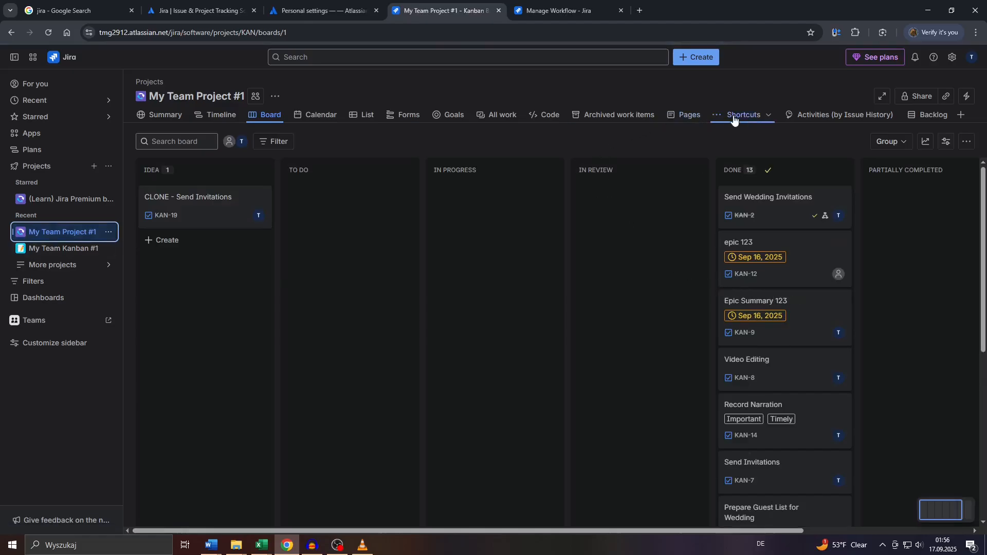
pyautogui.click(491, 115)
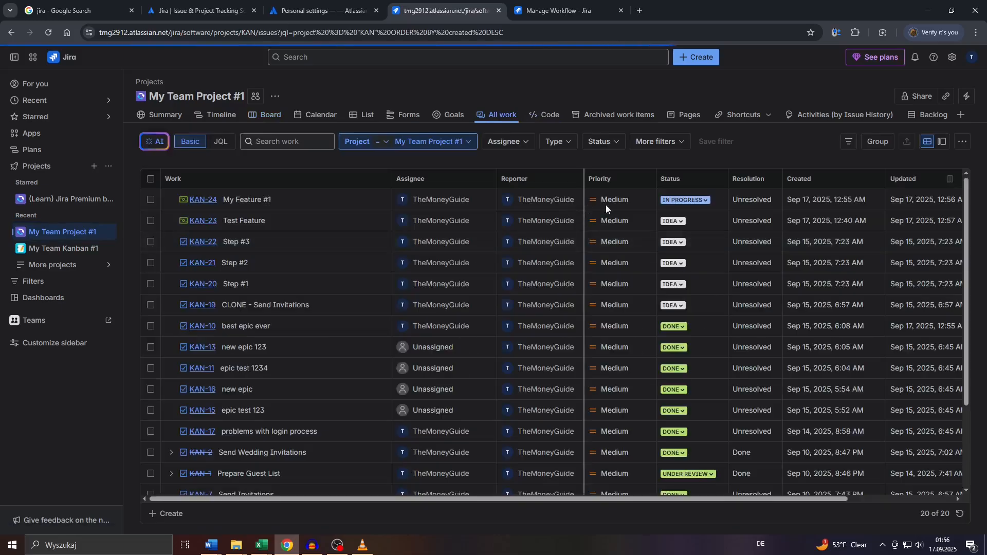
# Set the status of My Feature #1 to Idea and check which statuses are offered for Step #3.
pyautogui.click(708, 205)
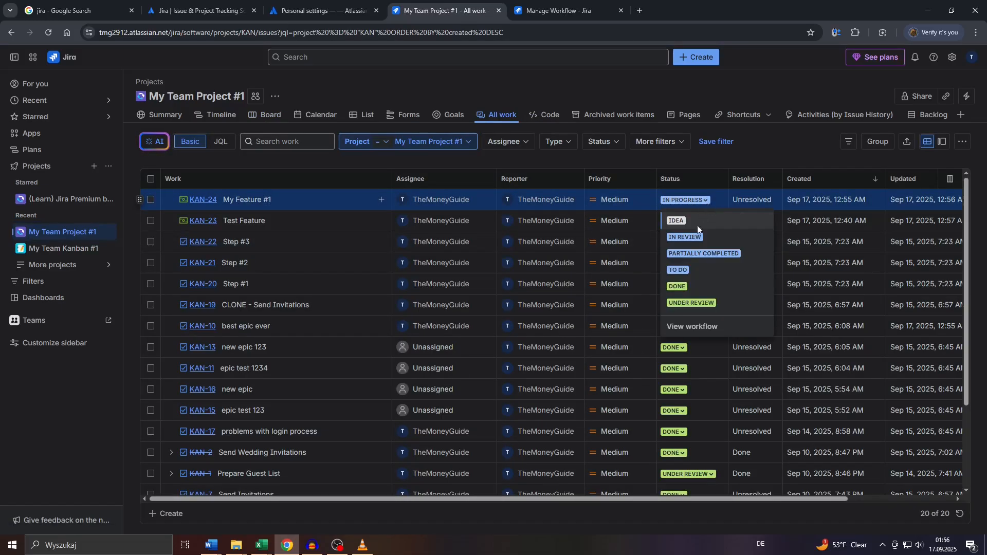
pyautogui.click(682, 221)
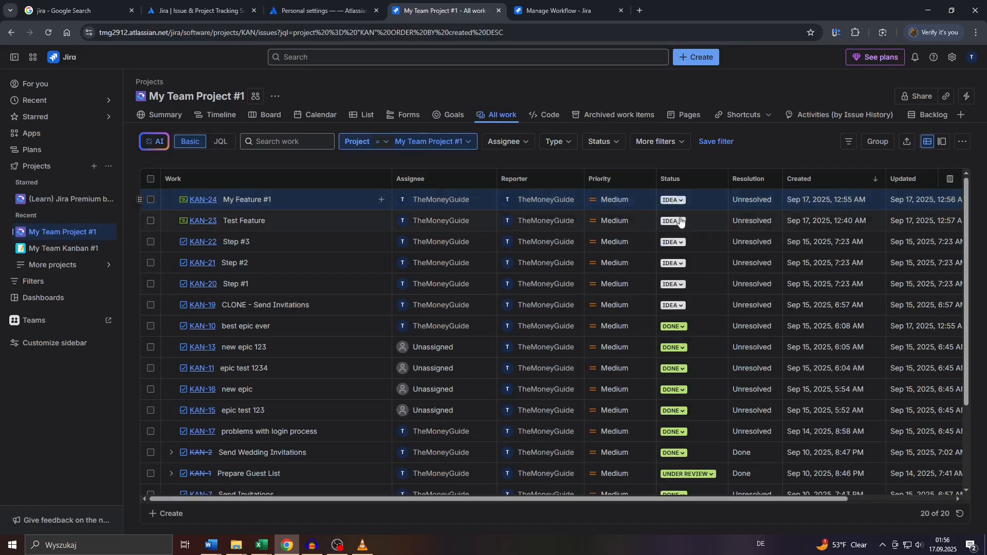
pyautogui.click(675, 247)
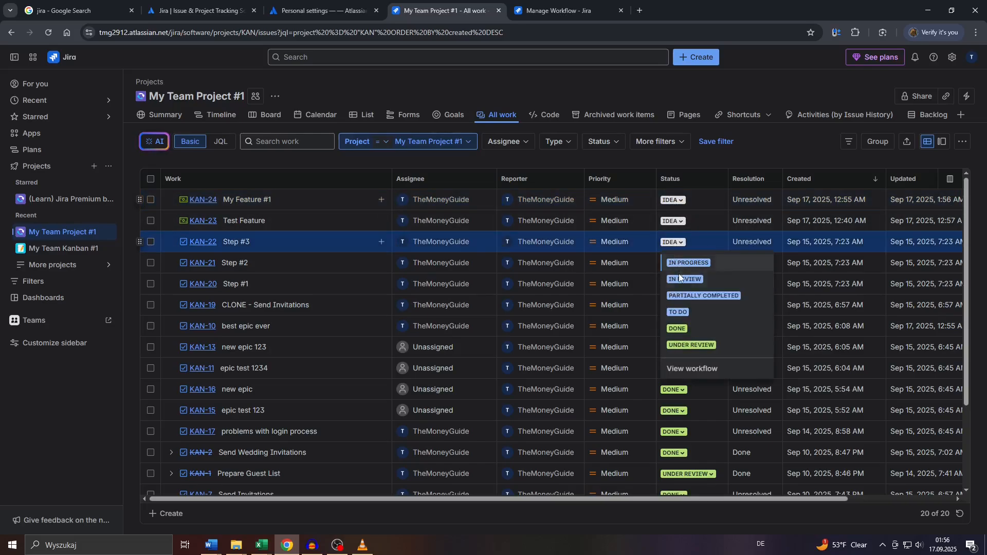
pyautogui.click(693, 164)
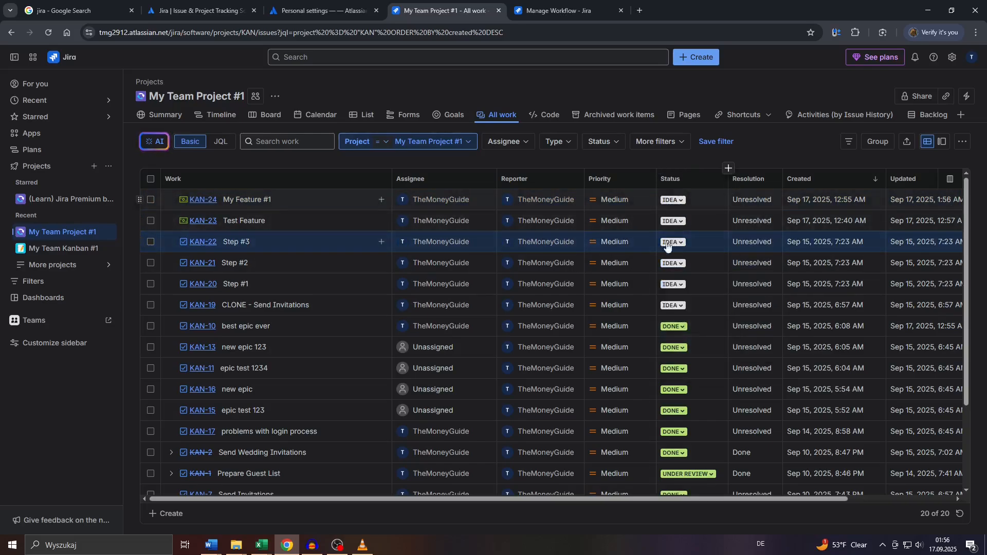